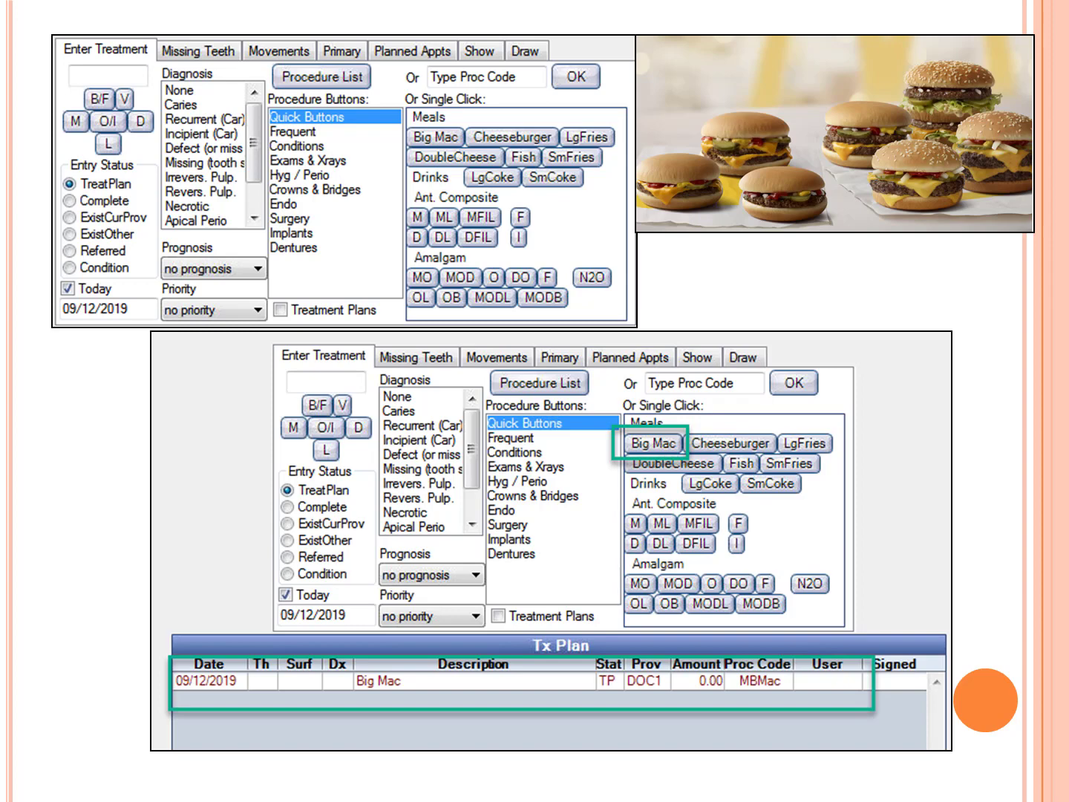
# Step: Advance the slideshow to the Happy Meal / Dollar Menu slide
pyautogui.press('Right')
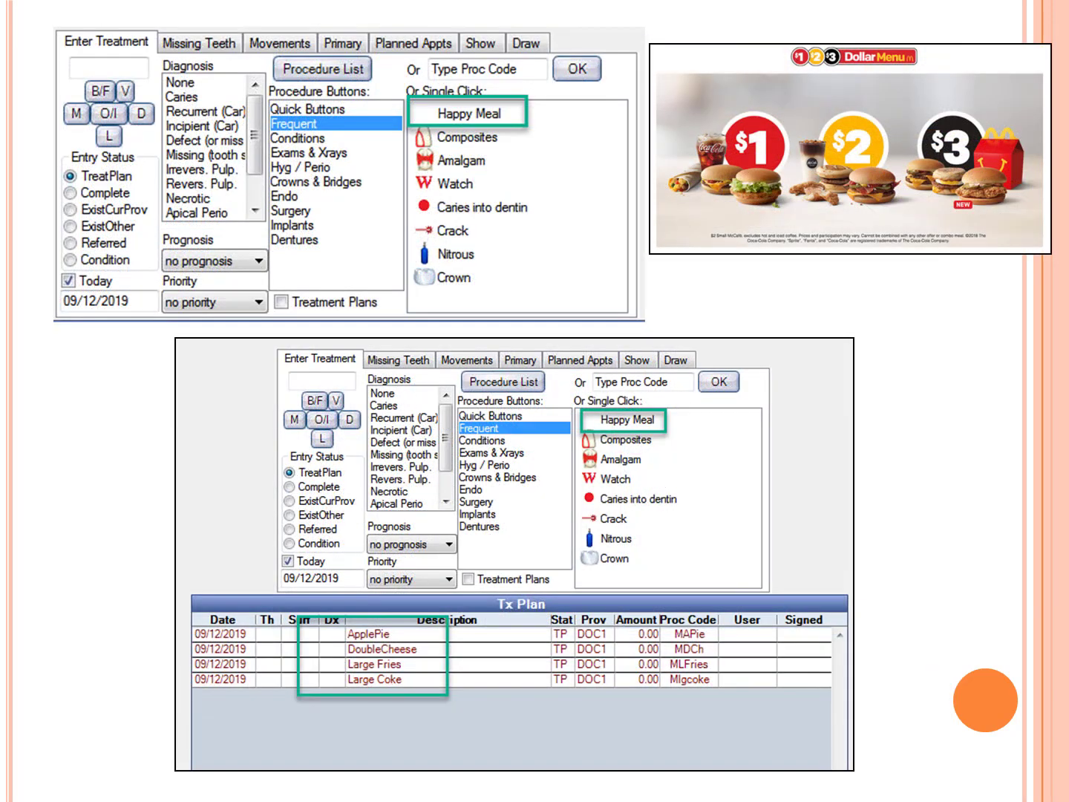
# Step: Play the green arrow animations for the Frequent category and new plan rows, then advance to the chart screenshot
pyautogui.press('Right')
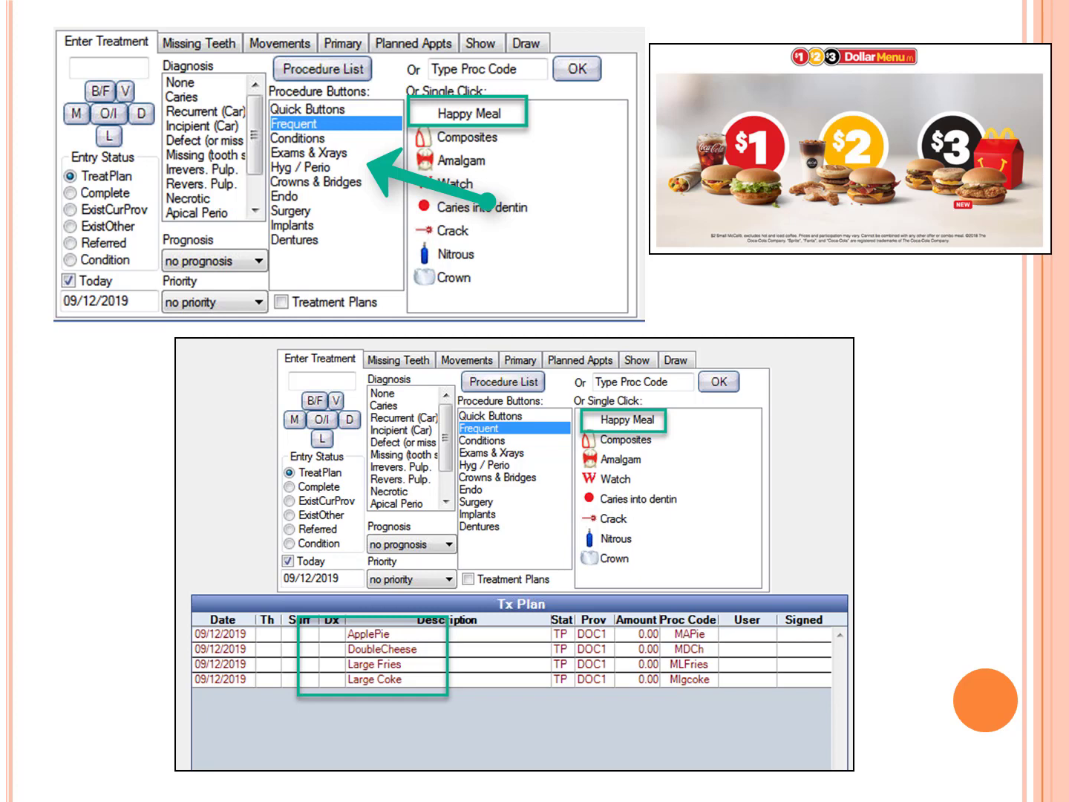
pyautogui.press('Right')
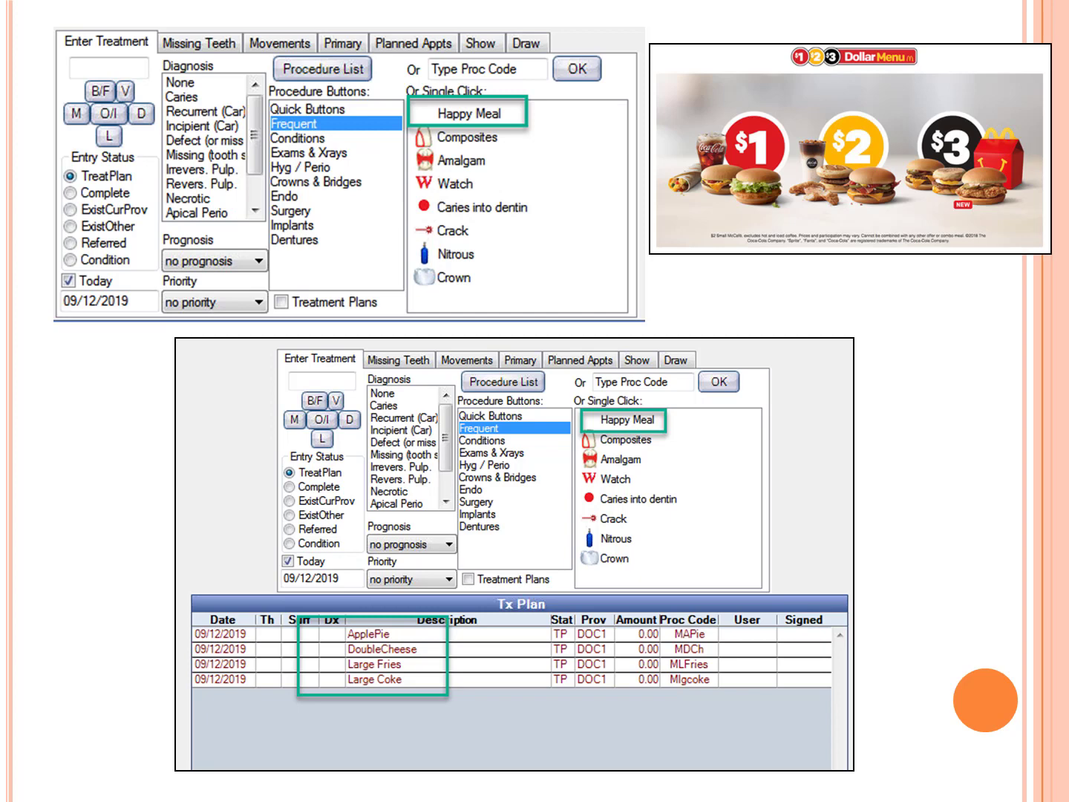
pyautogui.press('Right')
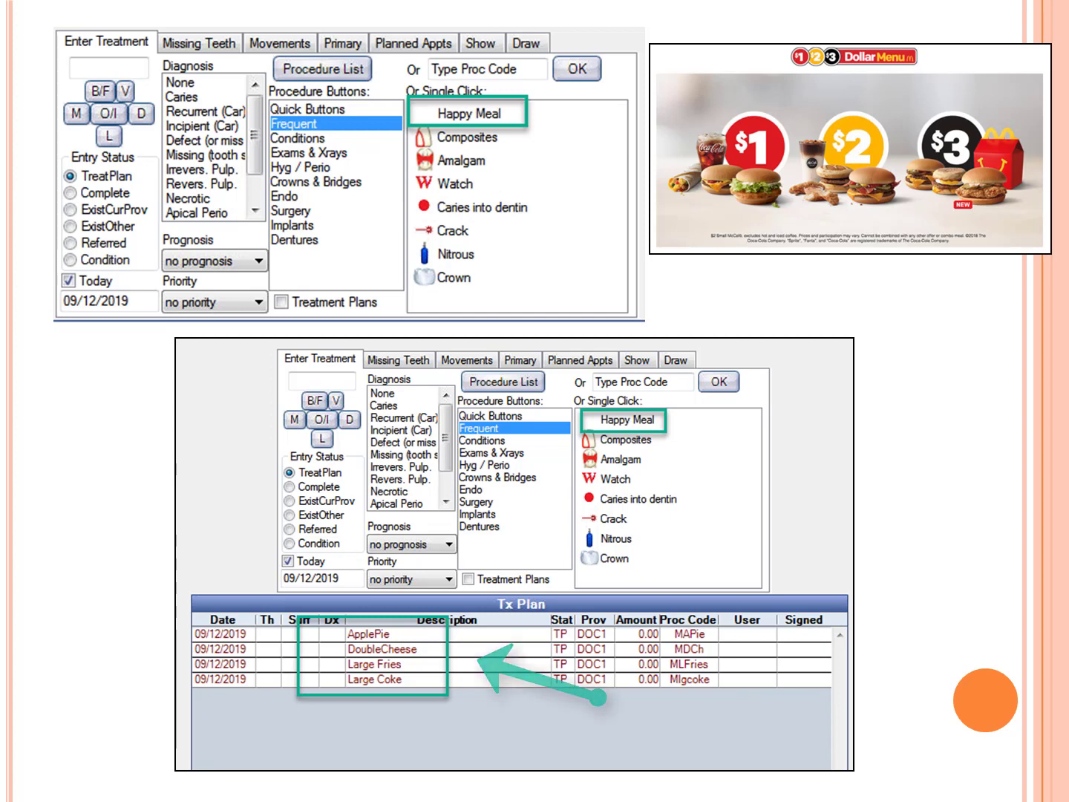
pyautogui.press('Right')
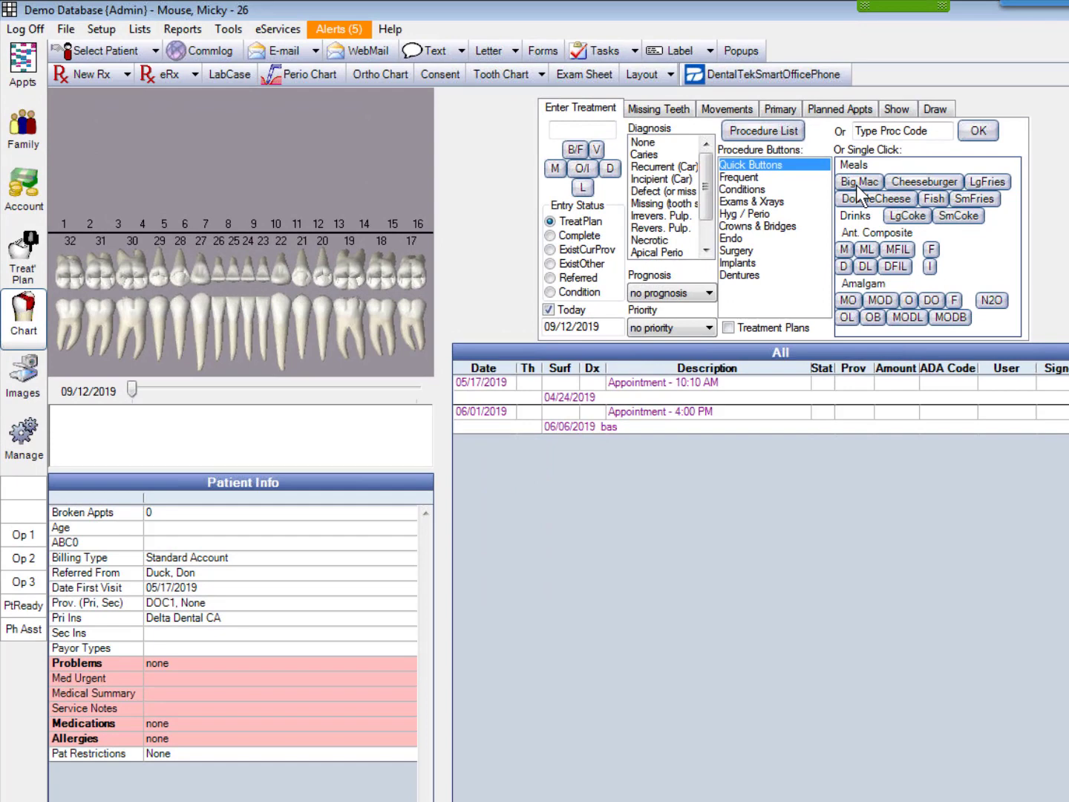
# Step: Add Big Mac, then the Frequent category's Happy Meal group (ApplePie, DoubleCheese, Large Fries, Large Coke)
pyautogui.click(858, 184)
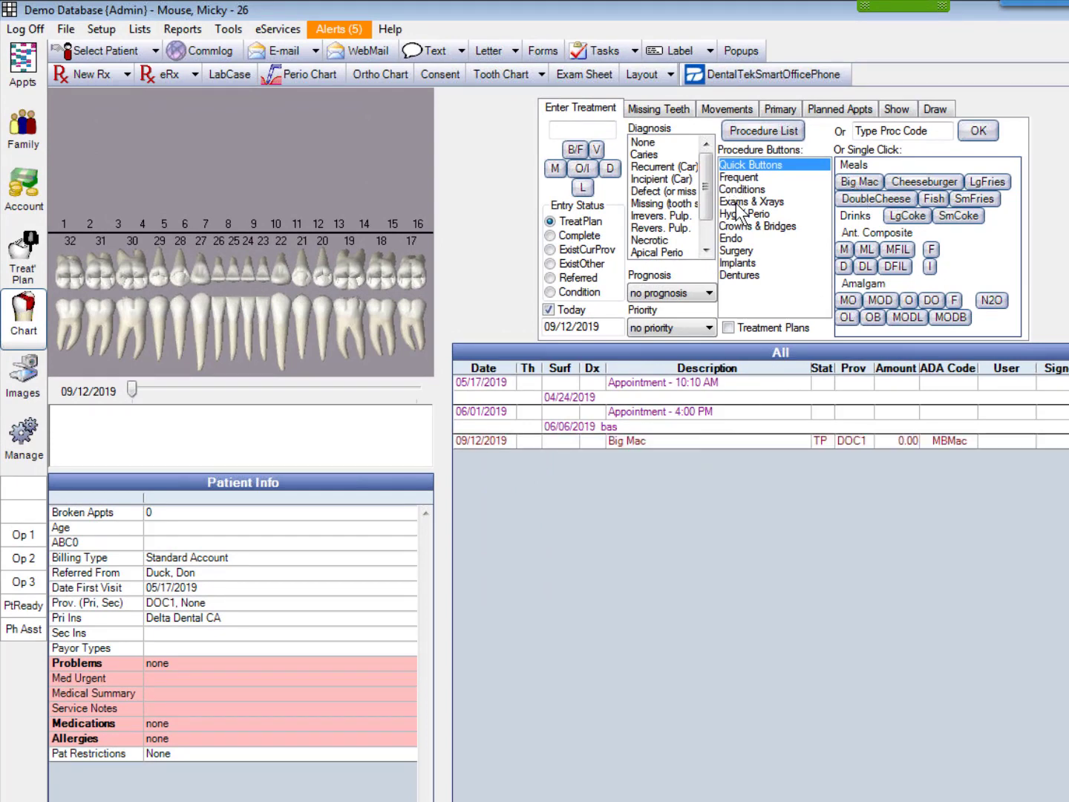
pyautogui.click(741, 178)
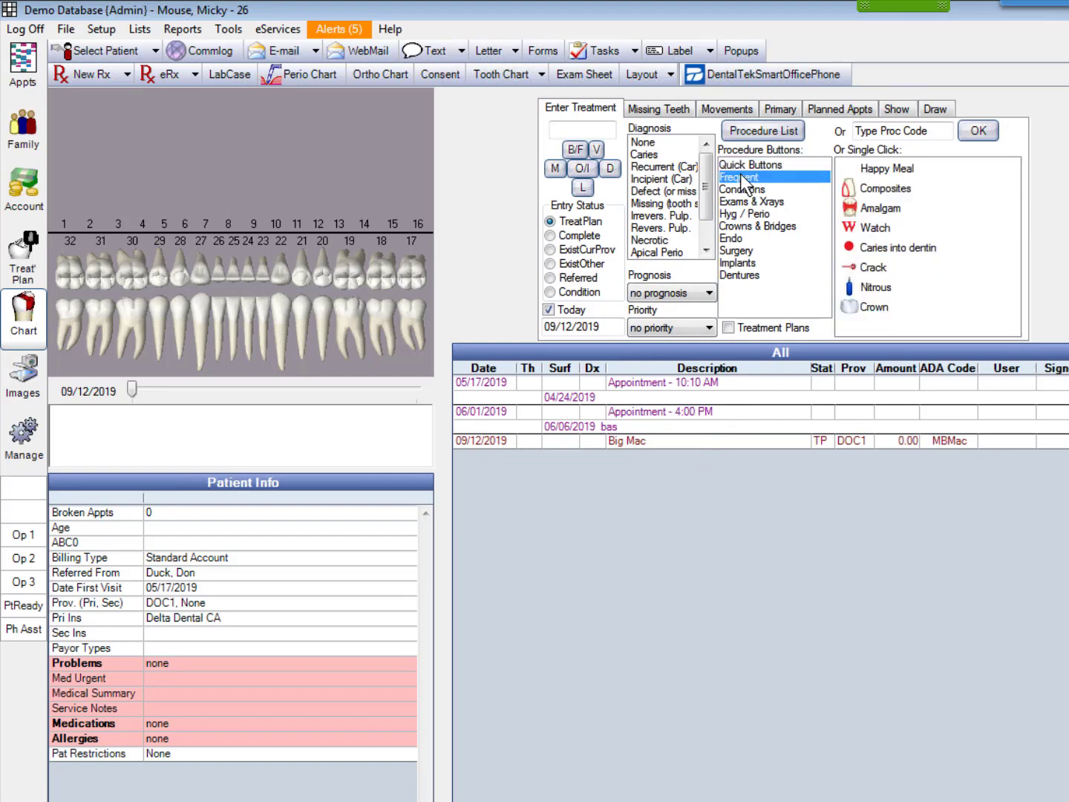
pyautogui.click(876, 177)
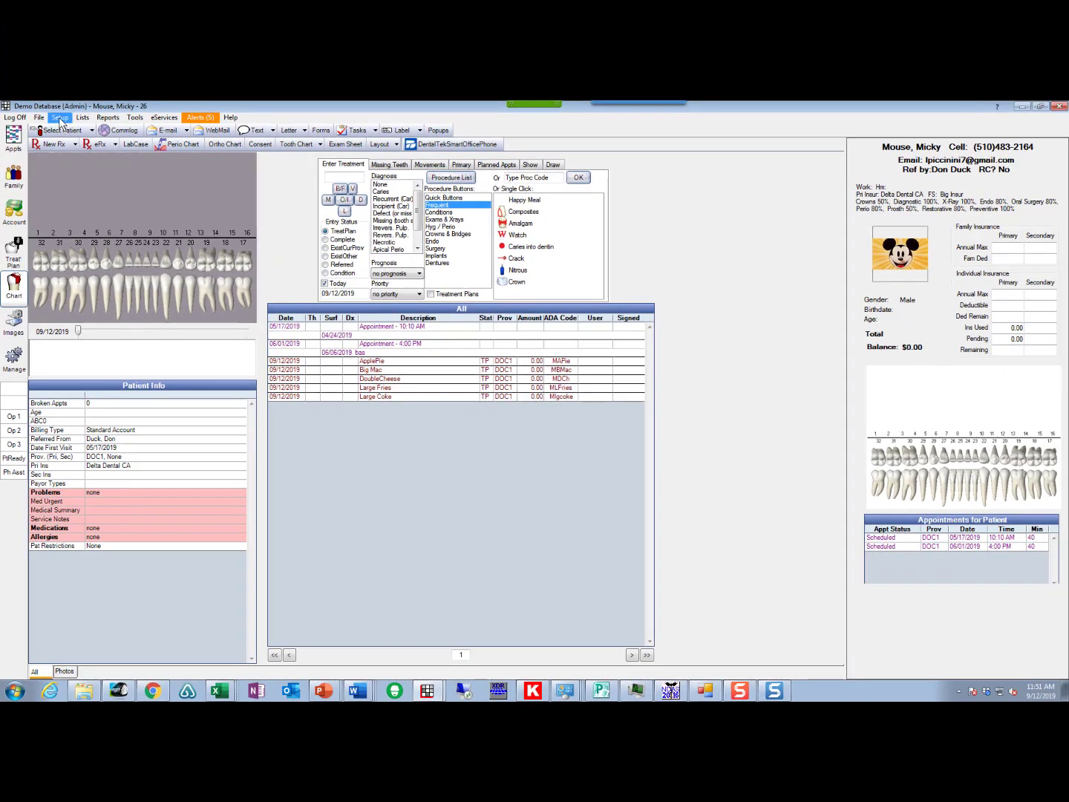
pyautogui.click(60, 118)
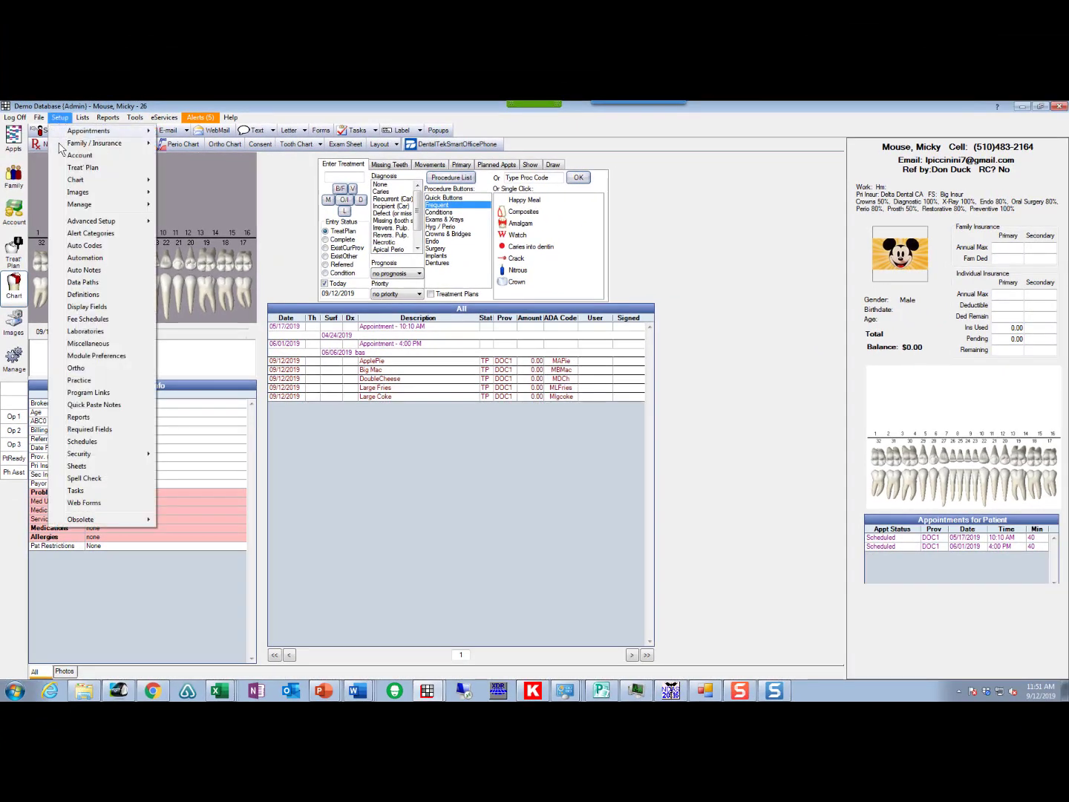
pyautogui.moveTo(73, 183)
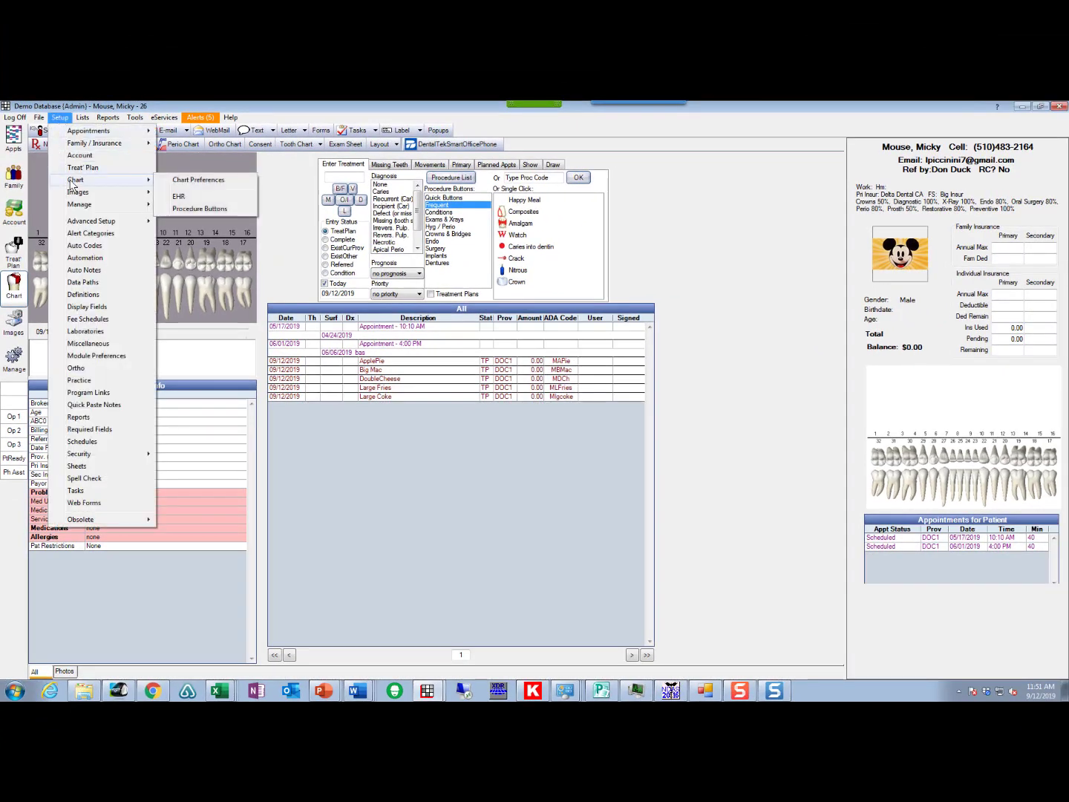
pyautogui.click(231, 211)
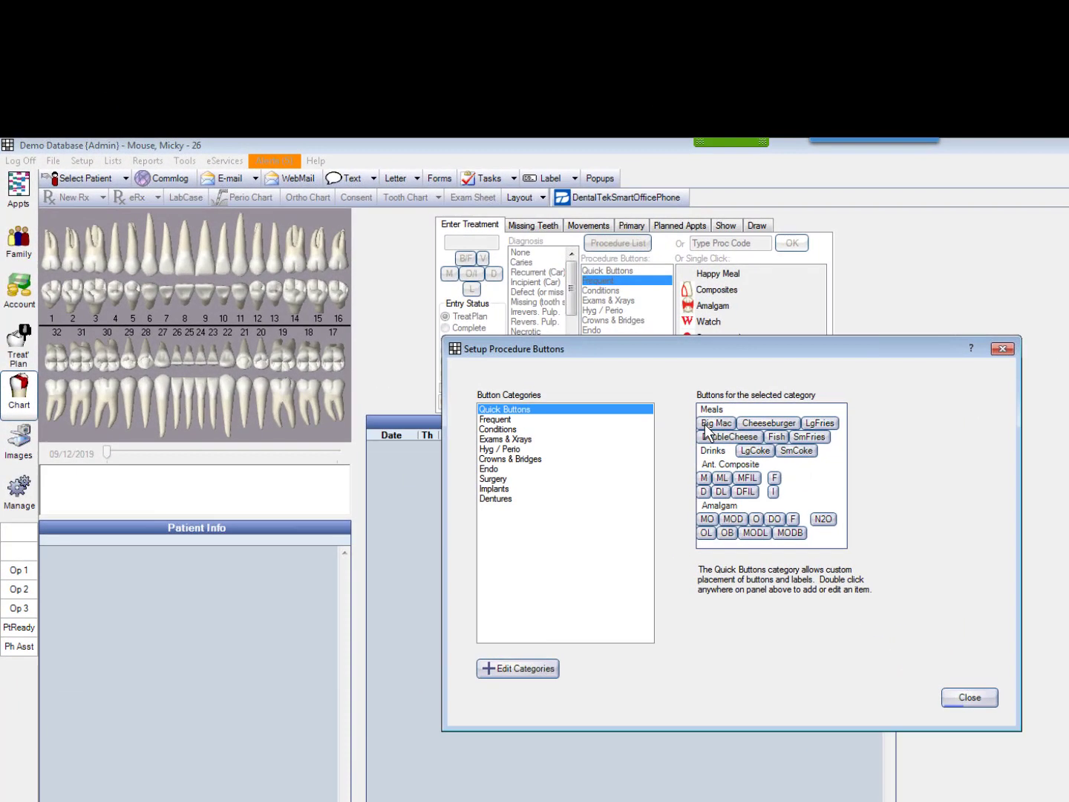
pyautogui.doubleClick(518, 310)
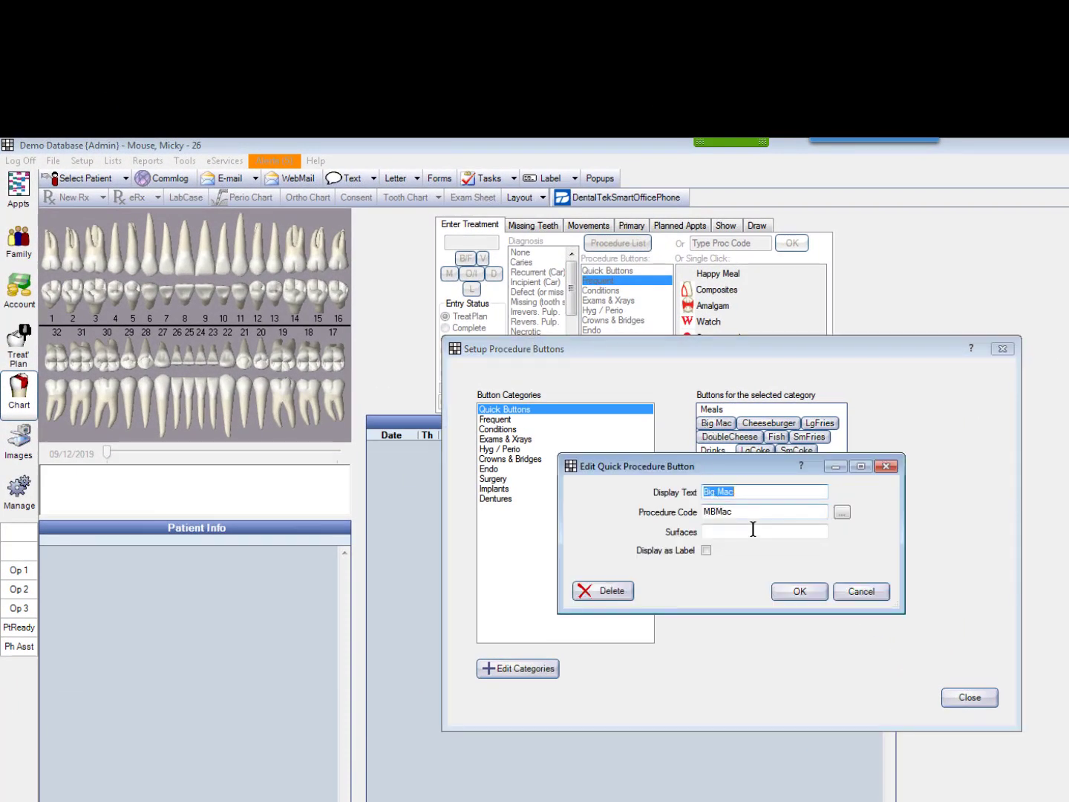
pyautogui.click(859, 592)
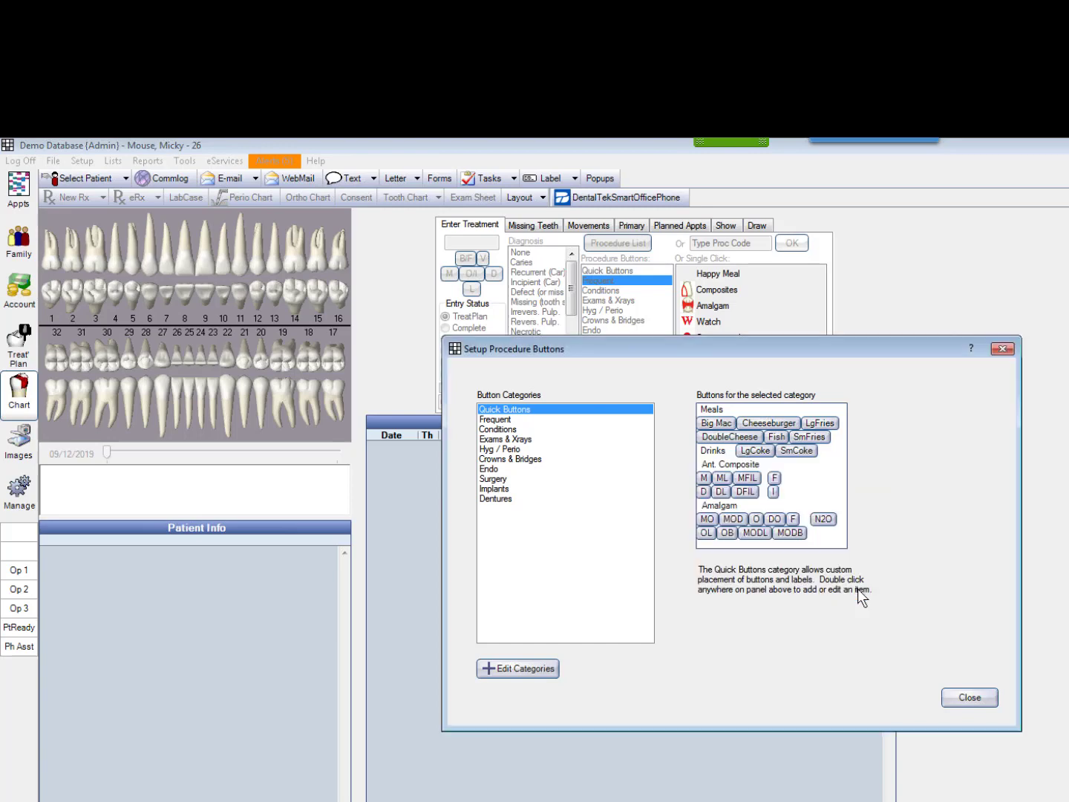
pyautogui.doubleClick(707, 519)
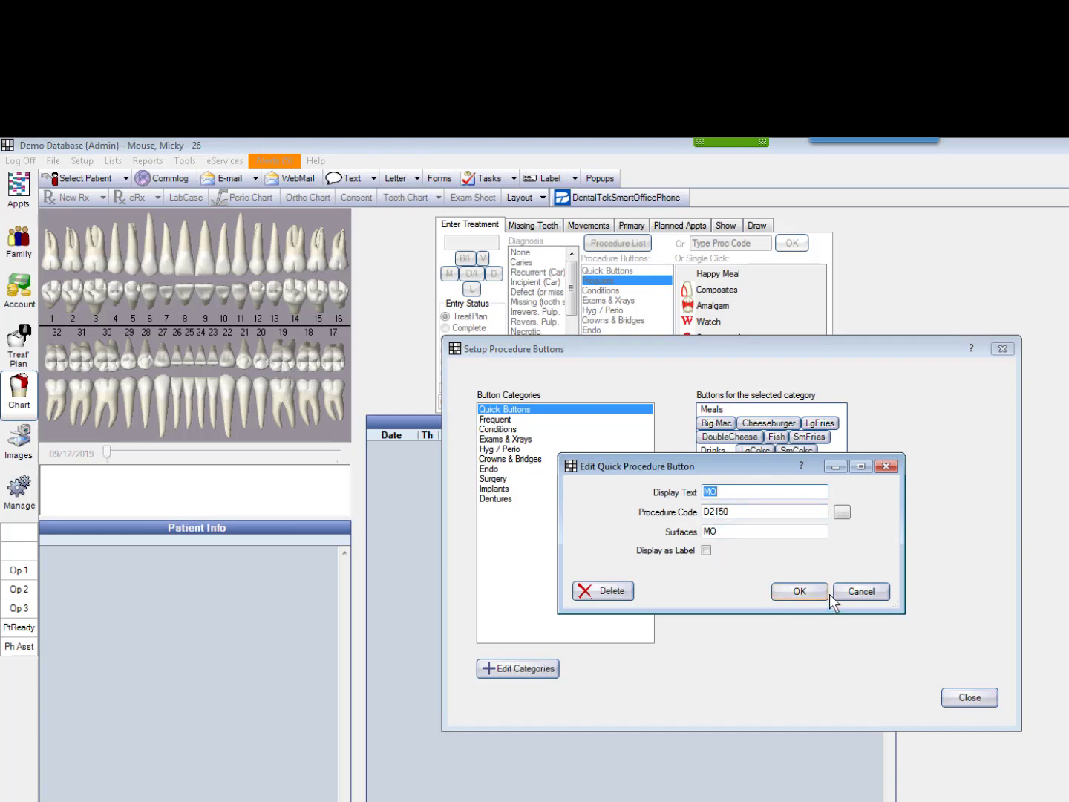
pyautogui.click(872, 597)
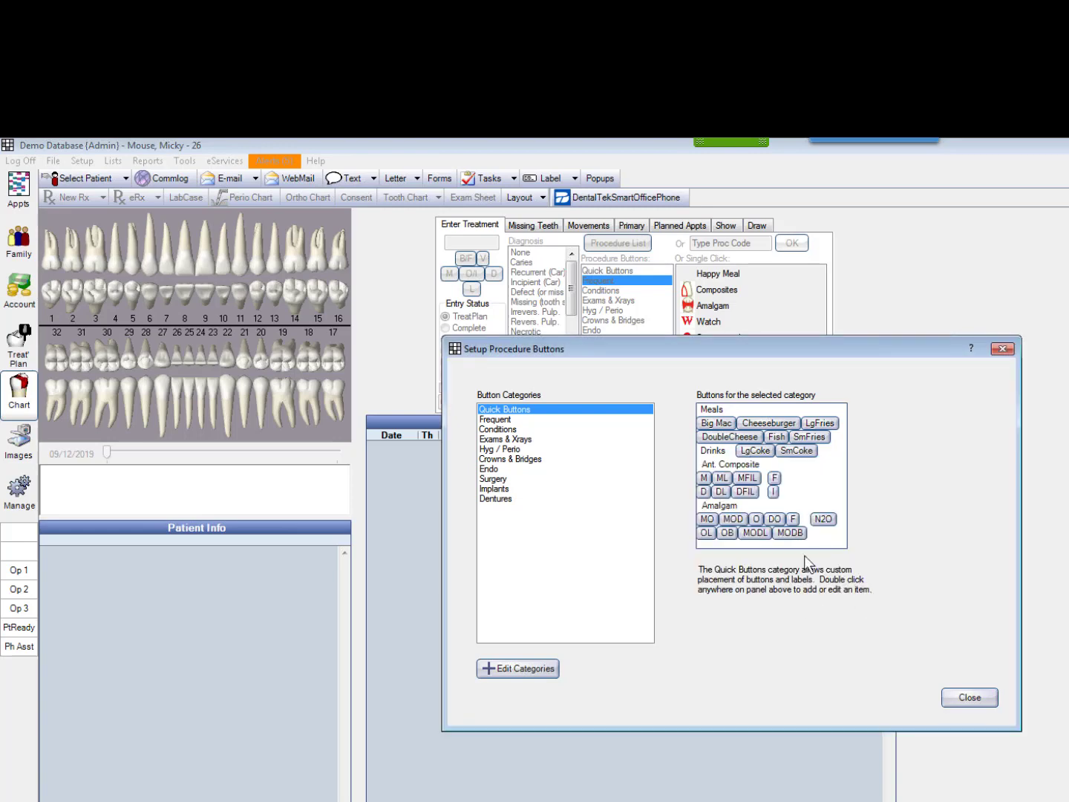
pyautogui.click(506, 420)
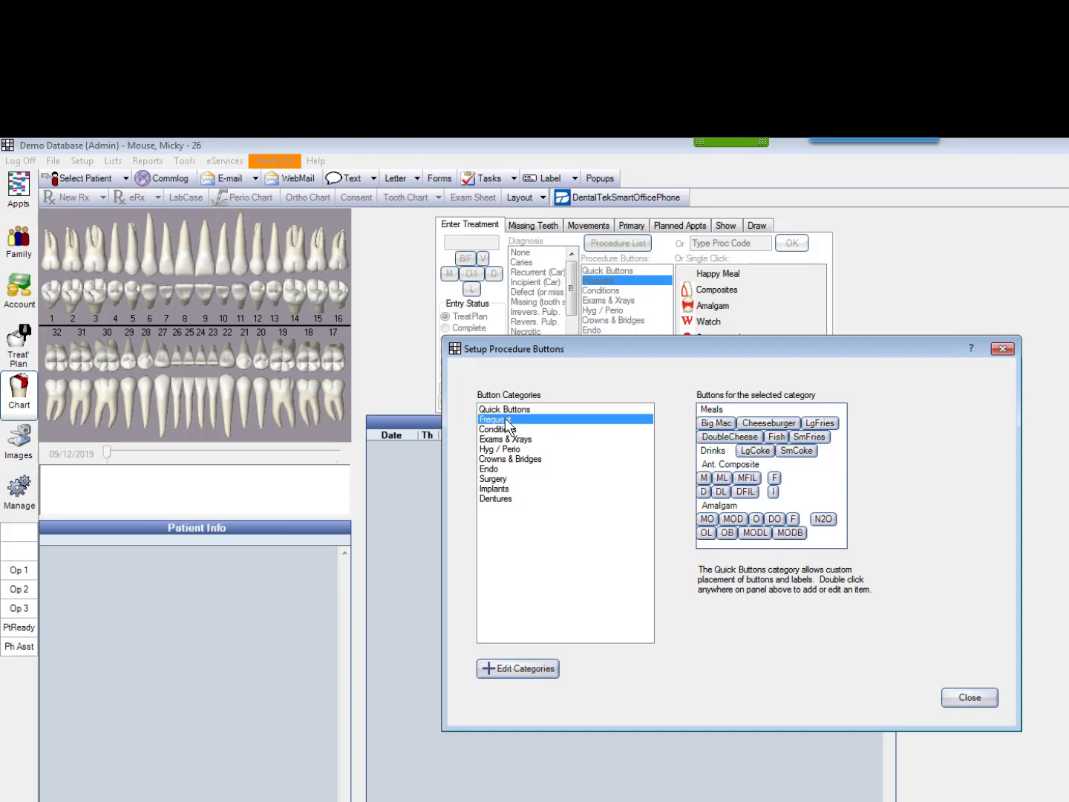
pyautogui.click(504, 429)
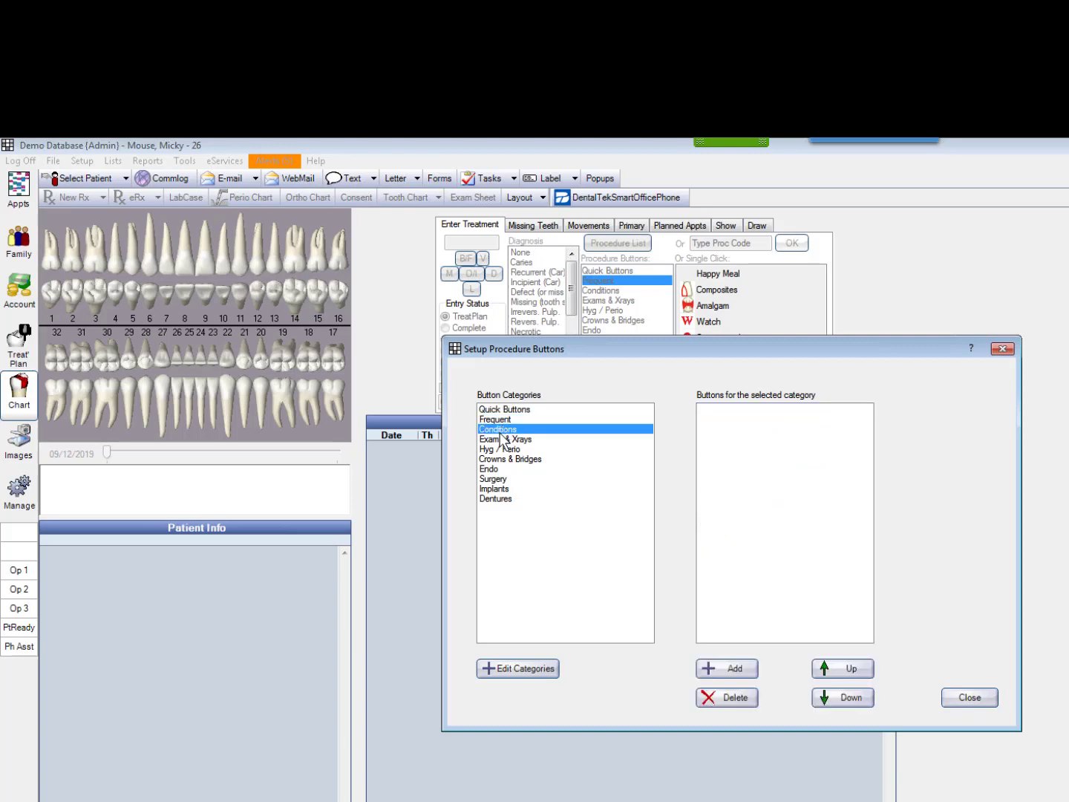
pyautogui.click(500, 439)
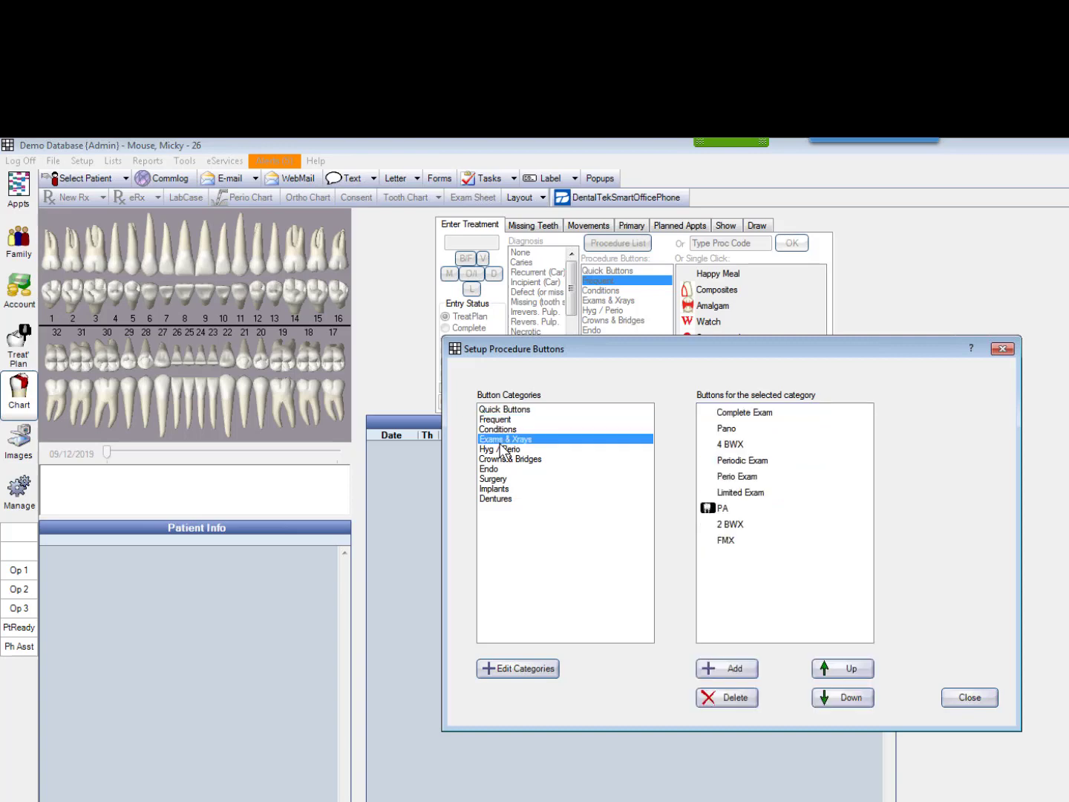
pyautogui.click(496, 498)
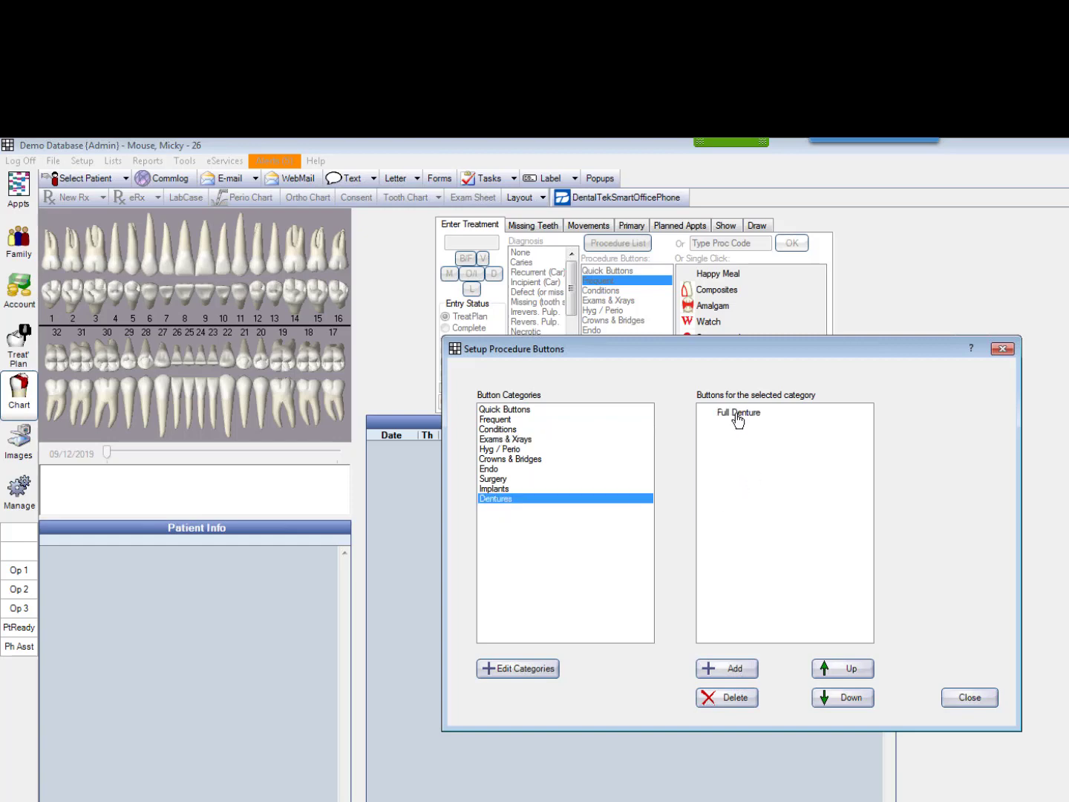
pyautogui.doubleClick(736, 414)
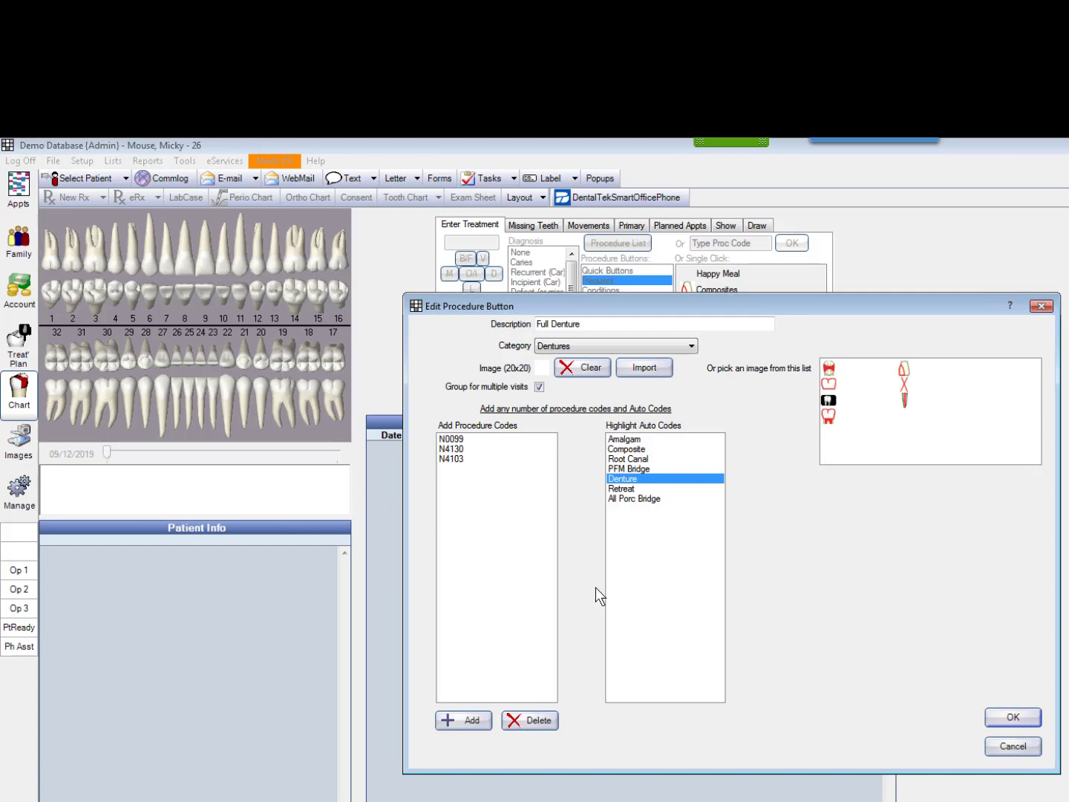
pyautogui.click(1012, 745)
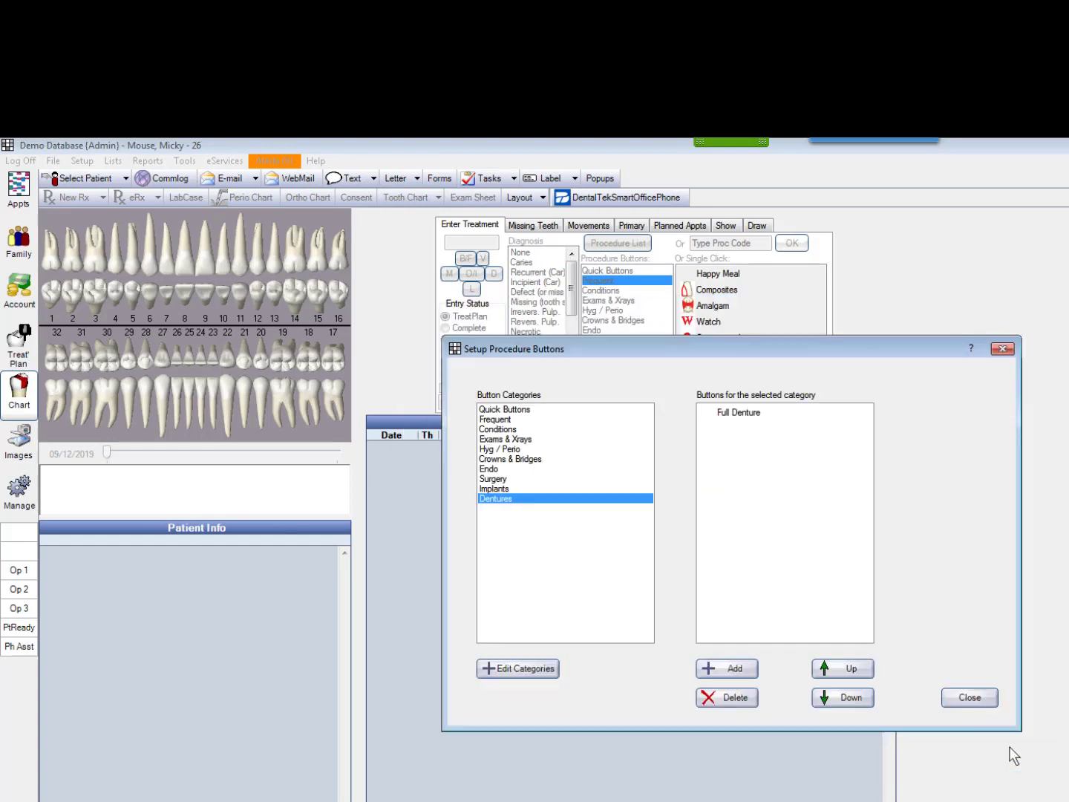
# Step: With tooth 8 selected, add the Dentures category's Full Denture group as treatment-planned procedures
pyautogui.click(973, 700)
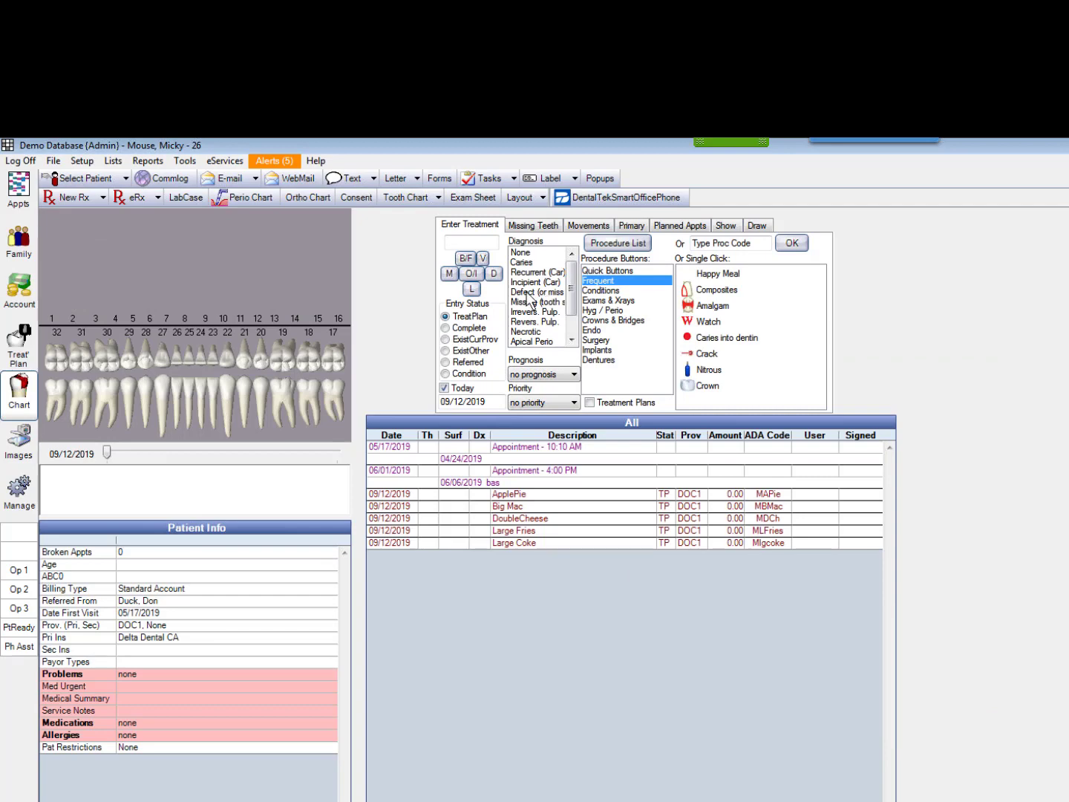
pyautogui.click(590, 359)
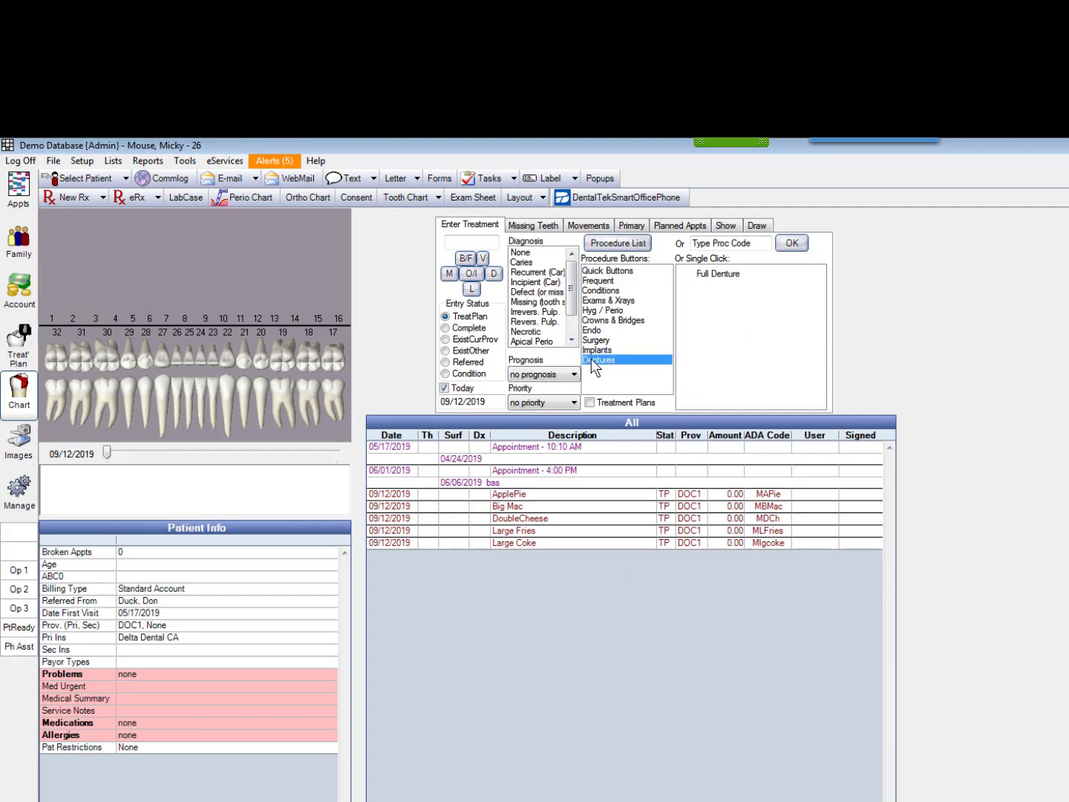
pyautogui.click(190, 270)
pyautogui.click(703, 277)
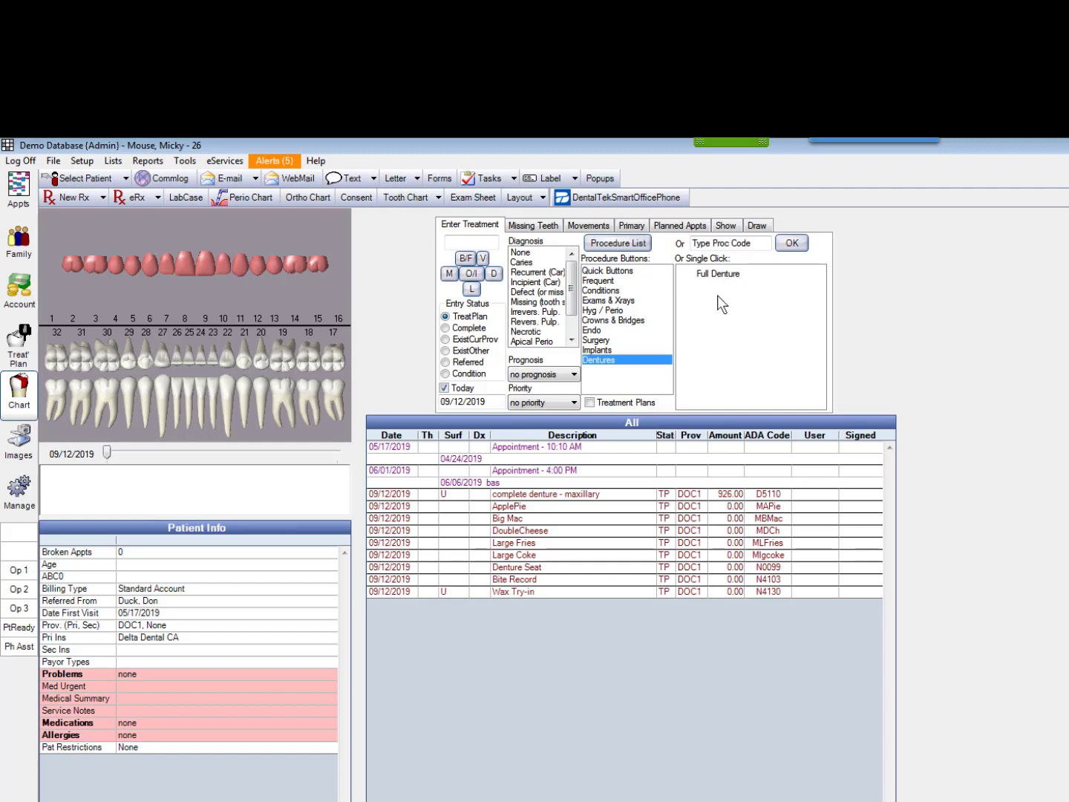
# Step: Uncheck 'Group for multiple visits' on the Dentures category's Full Denture procedure button
pyautogui.click(83, 162)
pyautogui.moveTo(106, 253)
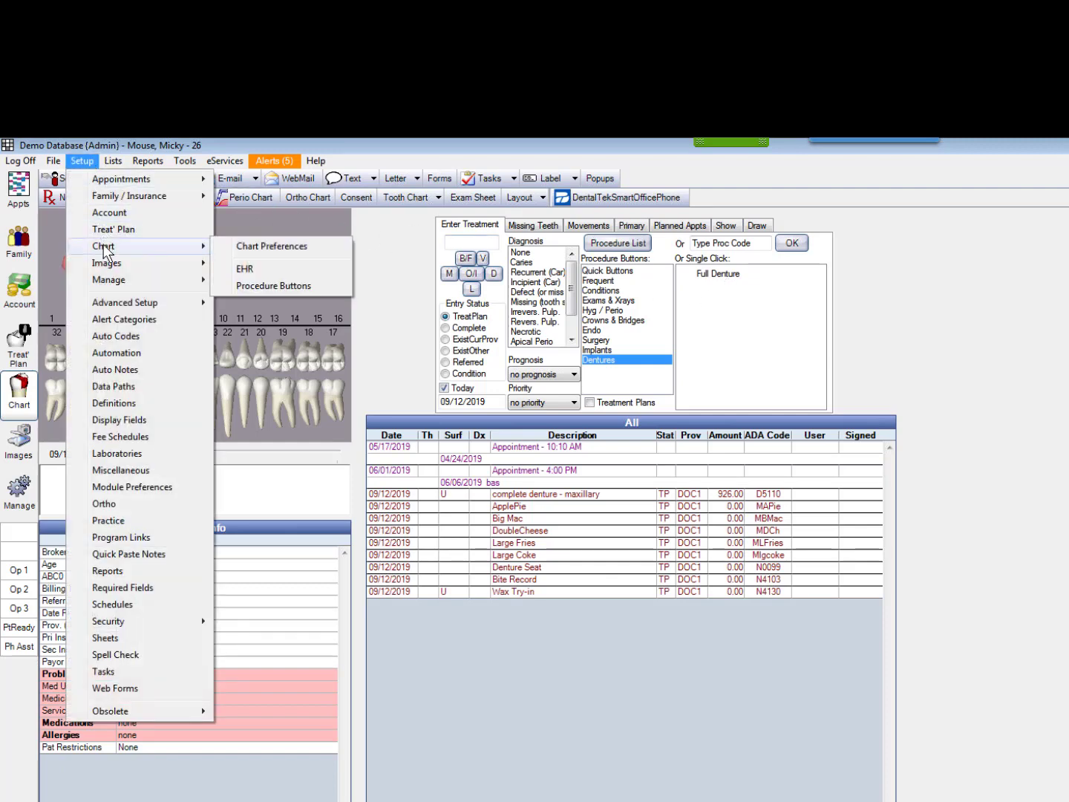
pyautogui.click(257, 285)
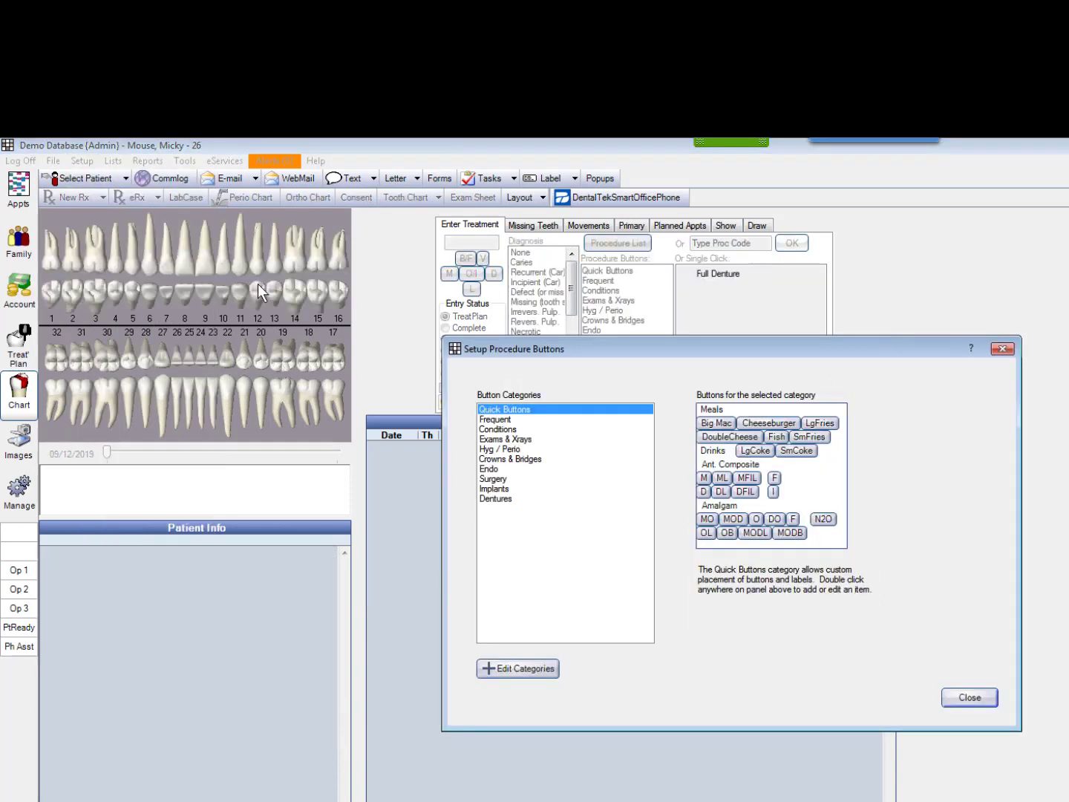
pyautogui.click(543, 498)
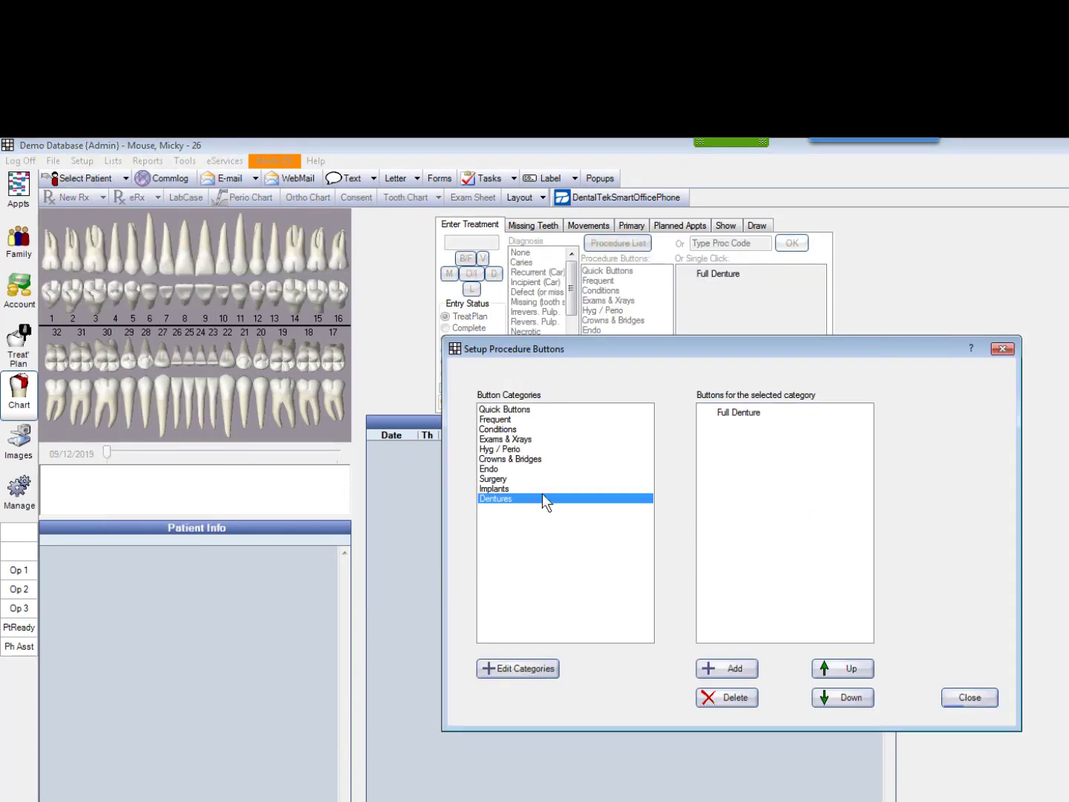
pyautogui.doubleClick(735, 414)
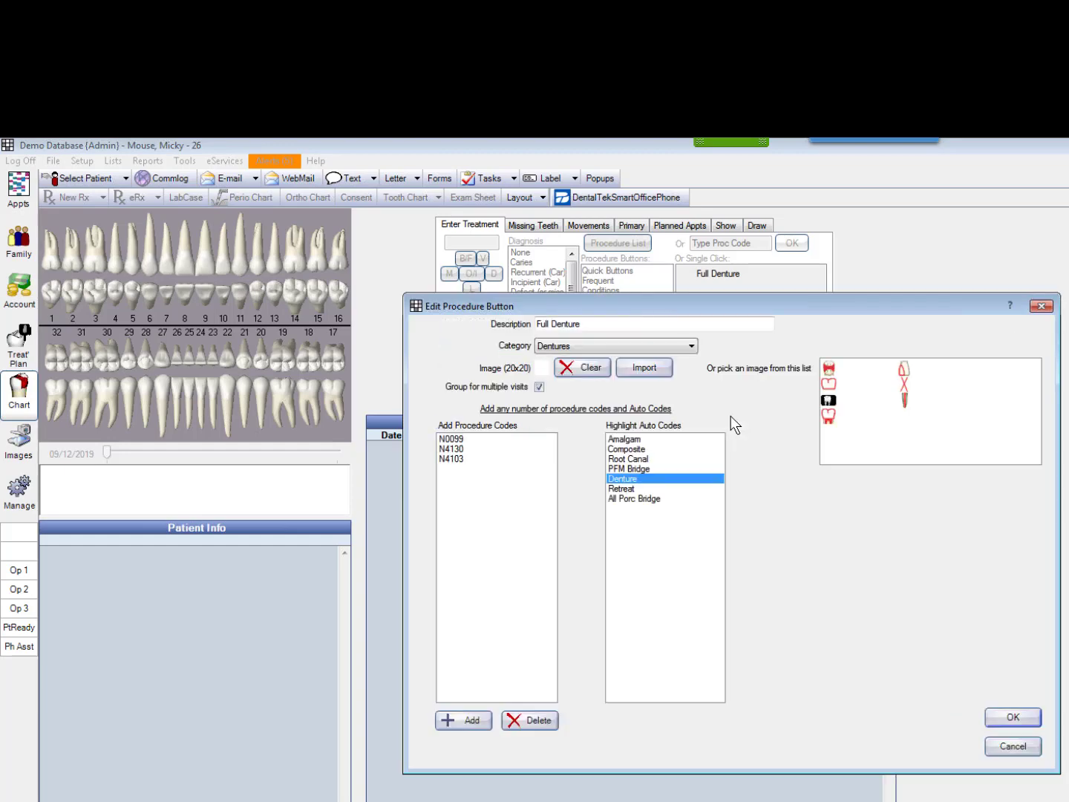
pyautogui.click(540, 387)
pyautogui.click(1002, 716)
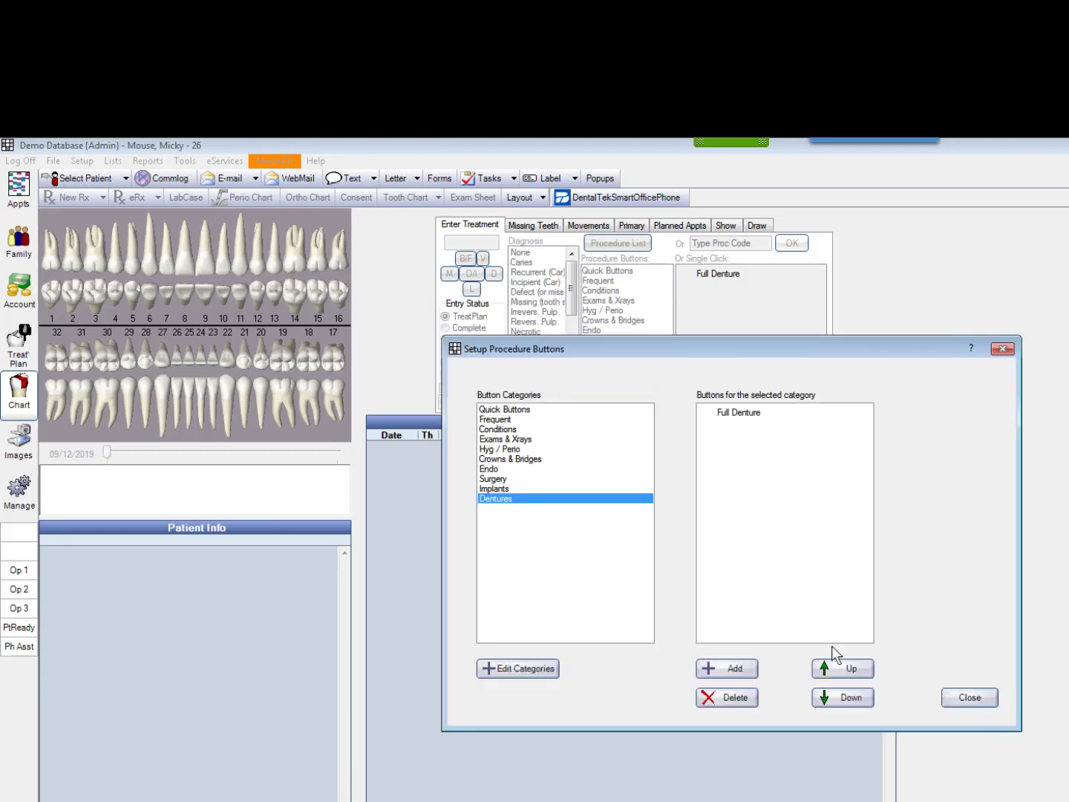
pyautogui.click(965, 698)
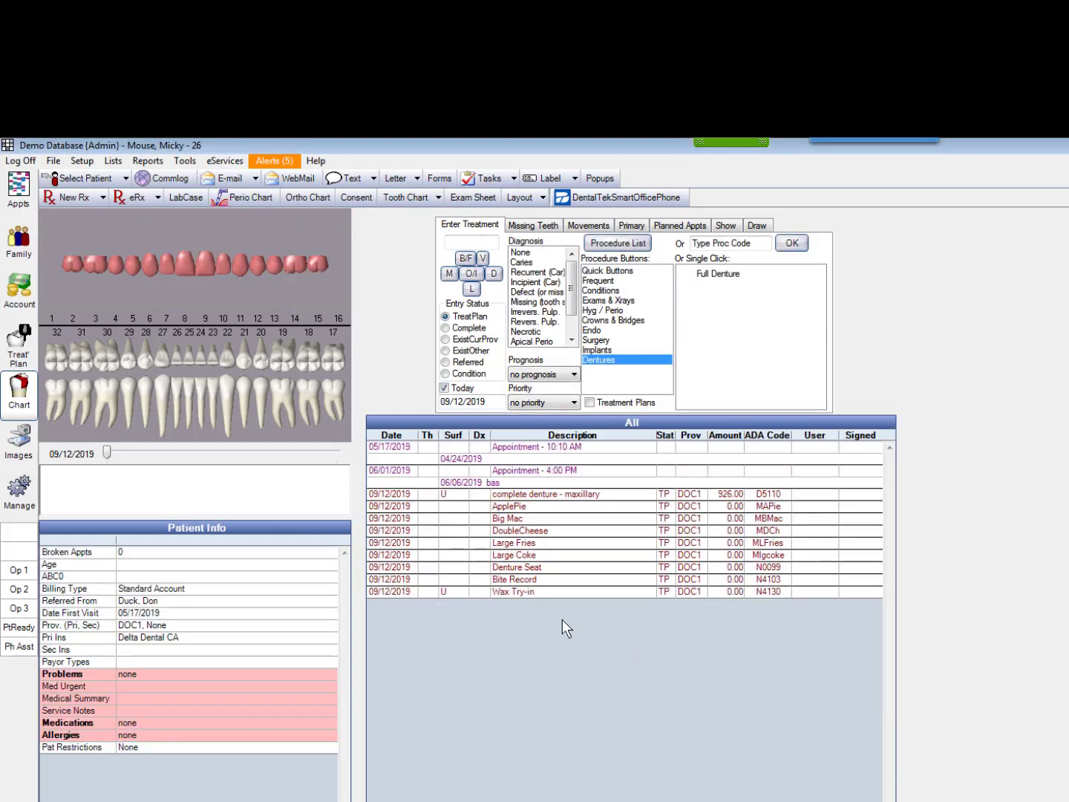
# Step: Set the D5110 complete denture - maxillary procedure complete, accepting the missing prosthesis date warning
pyautogui.doubleClick(559, 496)
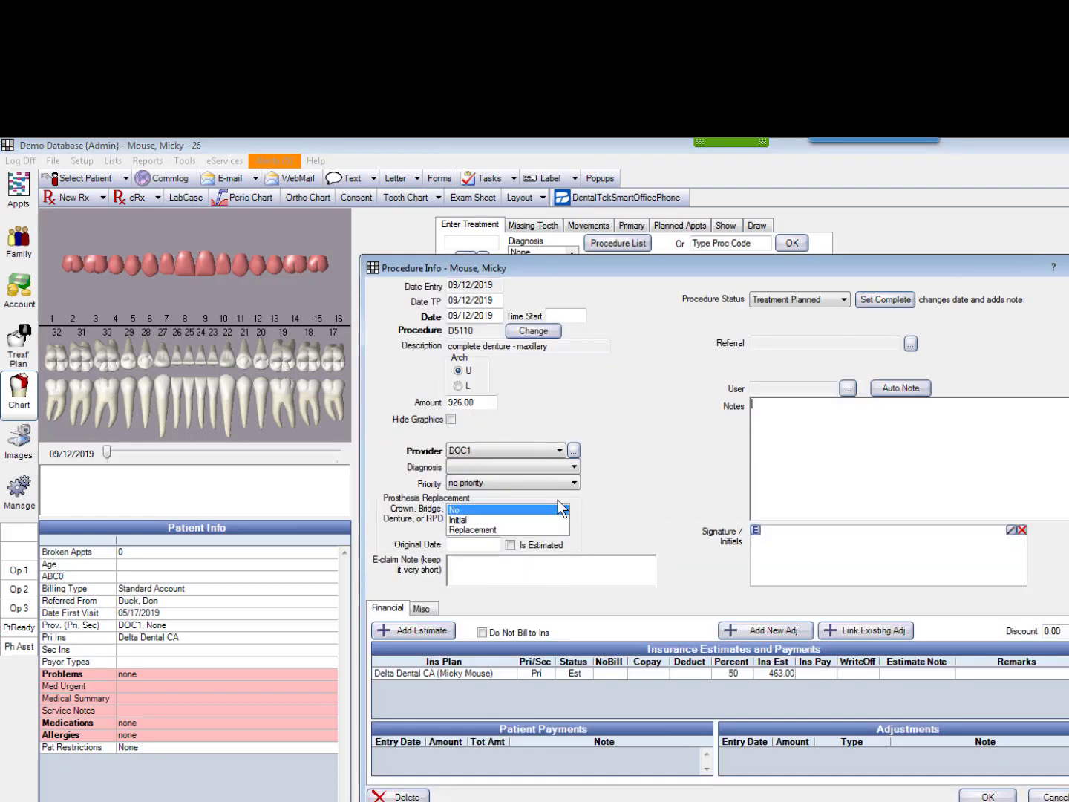
pyautogui.click(883, 299)
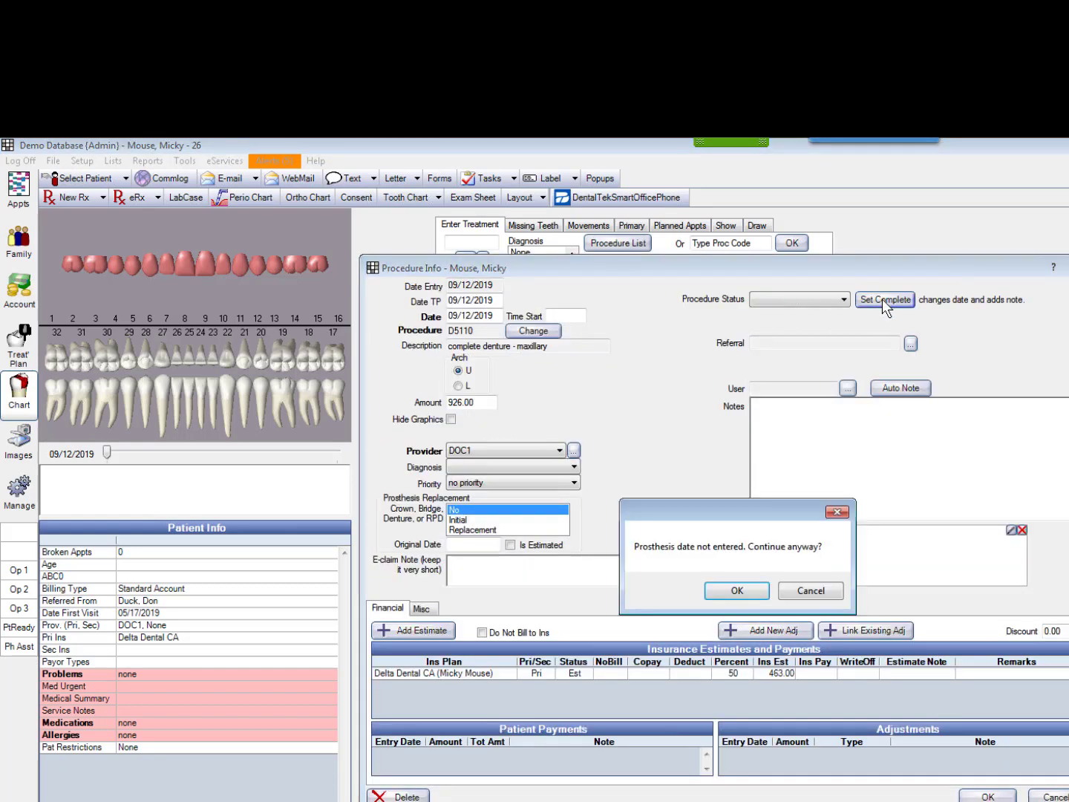
pyautogui.click(747, 589)
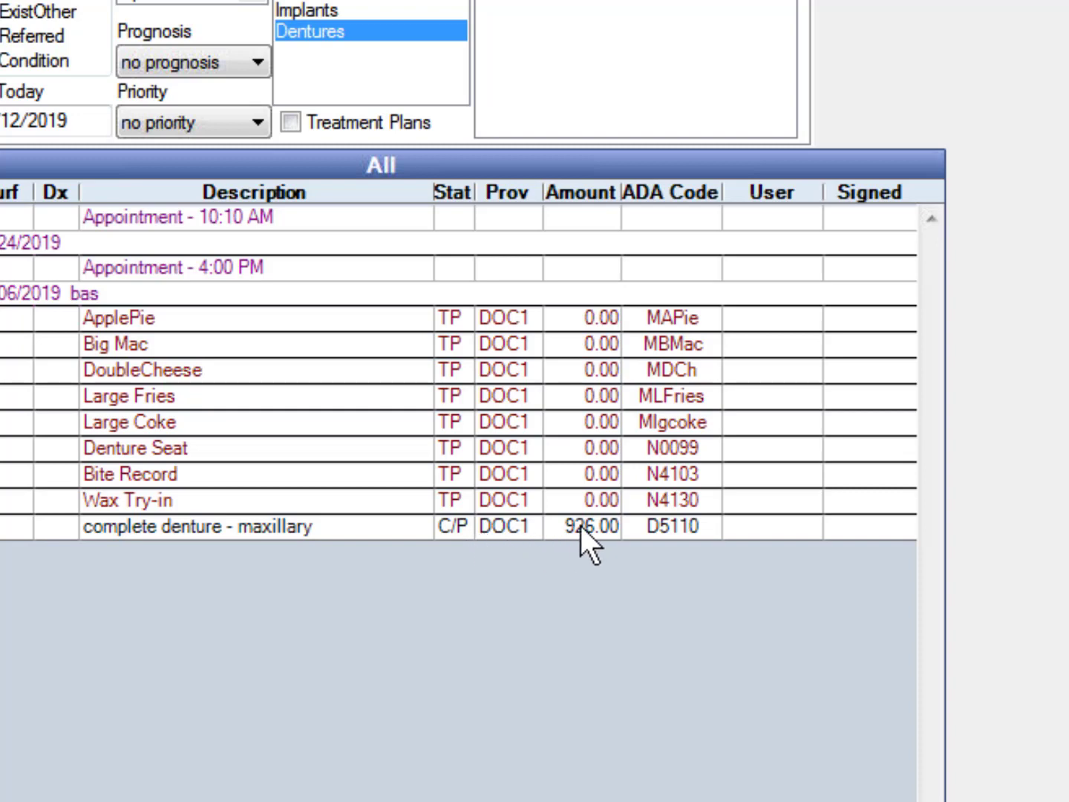
pyautogui.doubleClick(459, 523)
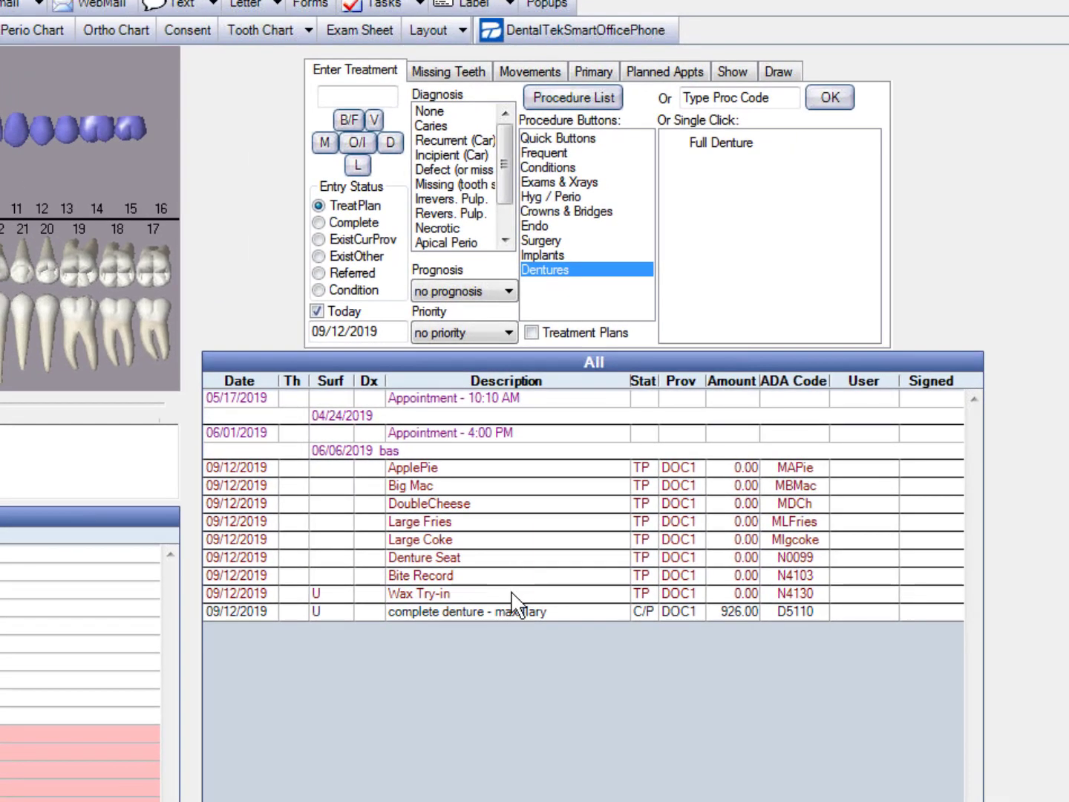
# Step: Set the Bite Record and Wax Try-in procedures to complete status
pyautogui.doubleClick(512, 576)
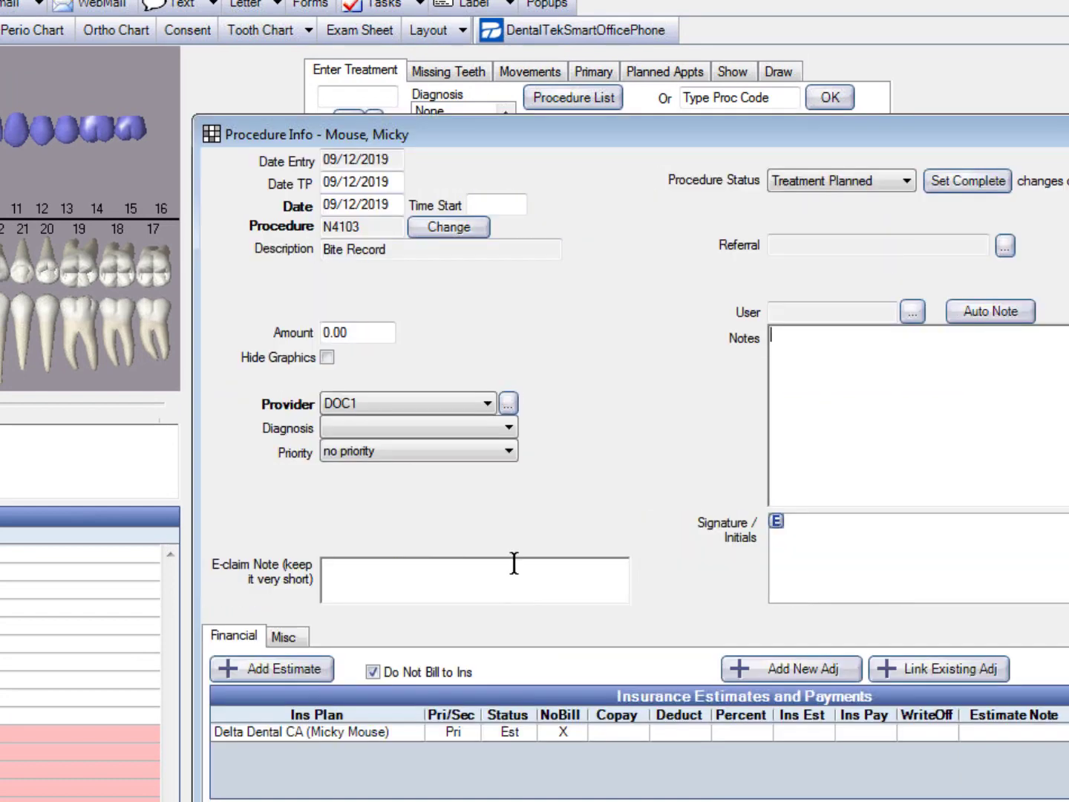
pyautogui.click(965, 184)
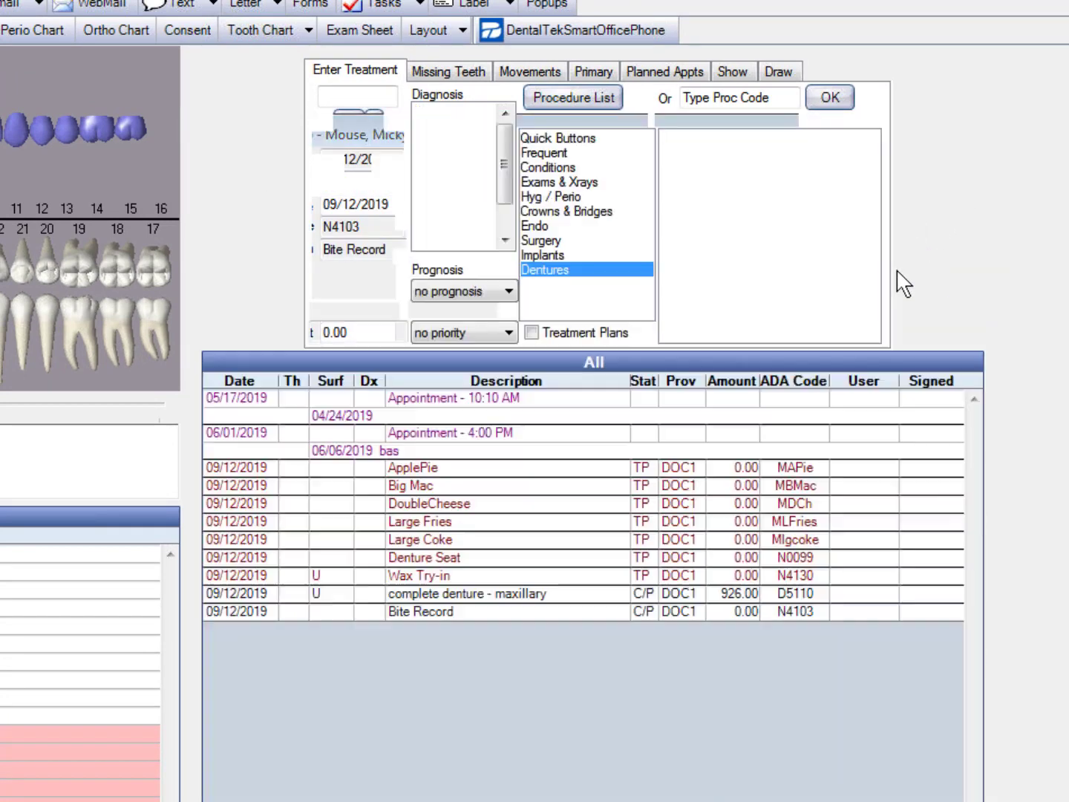
pyautogui.click(504, 582)
pyautogui.doubleClick(505, 583)
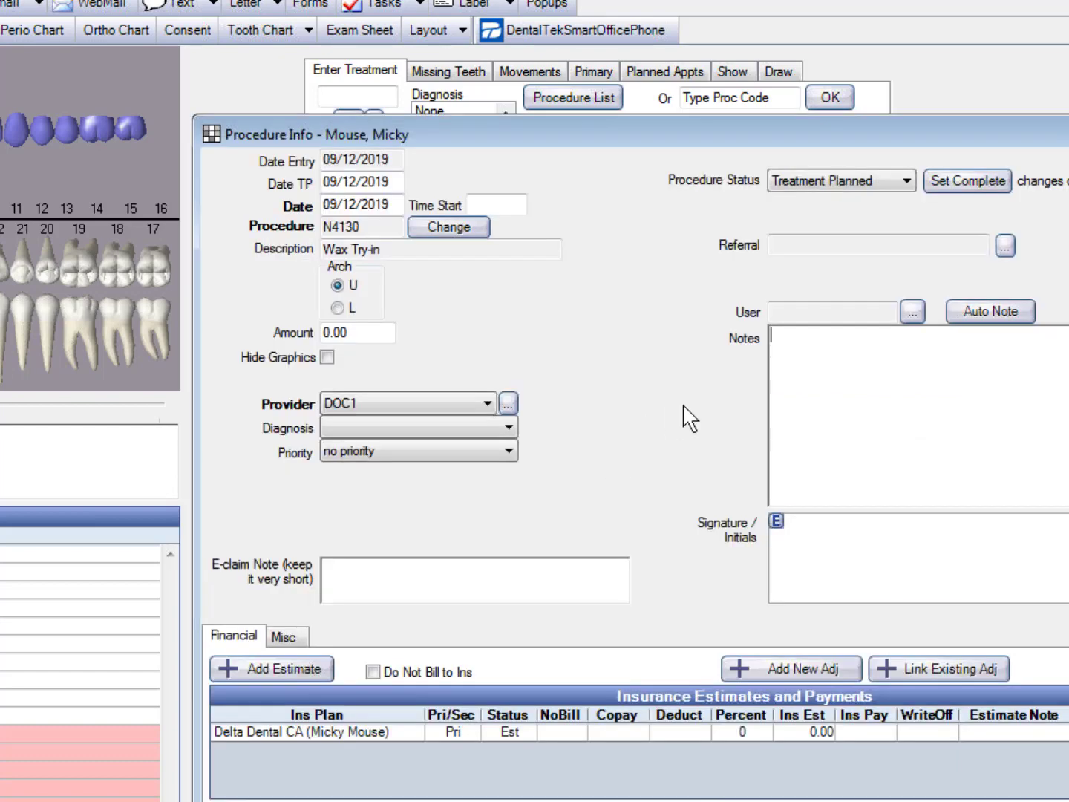
pyautogui.click(973, 183)
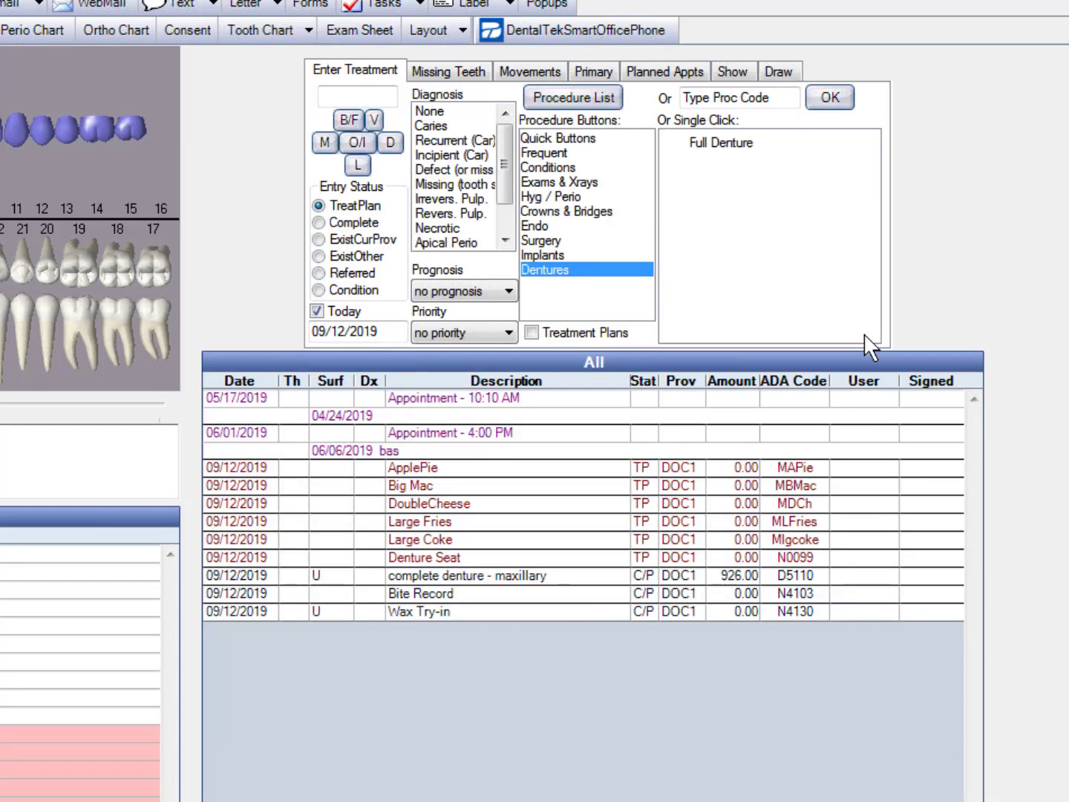
# Step: Set the Denture Seat procedure to complete status
pyautogui.doubleClick(521, 558)
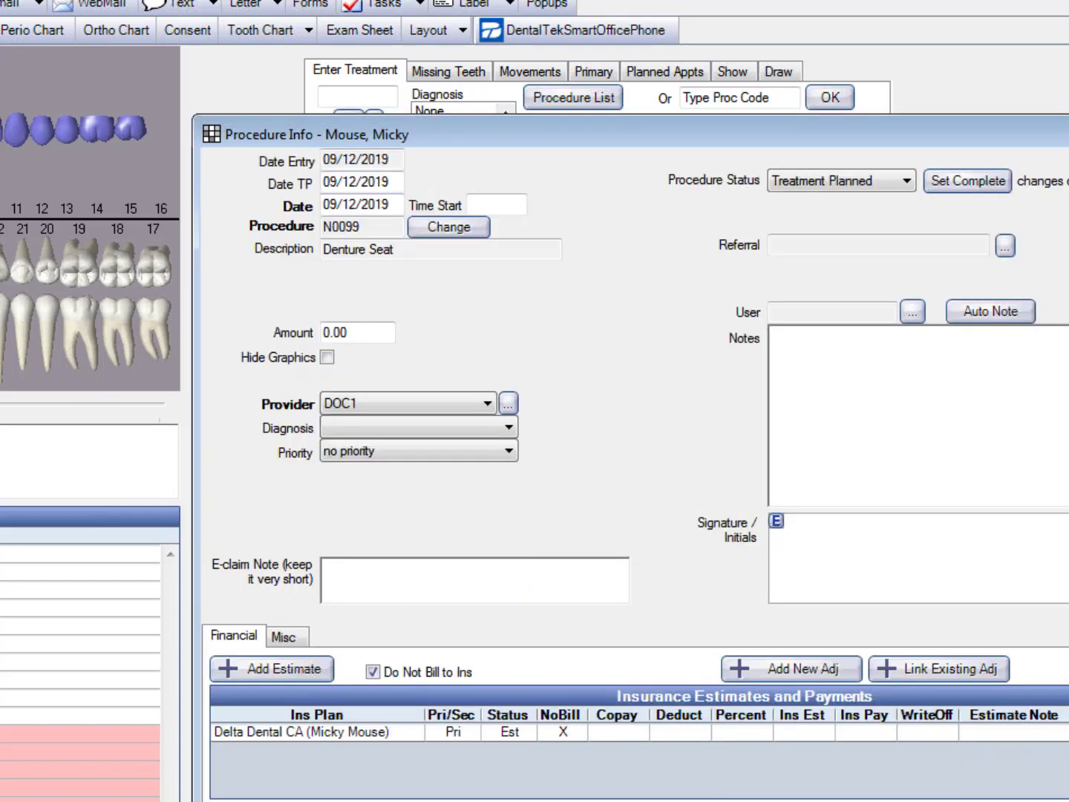
pyautogui.press('Escape')
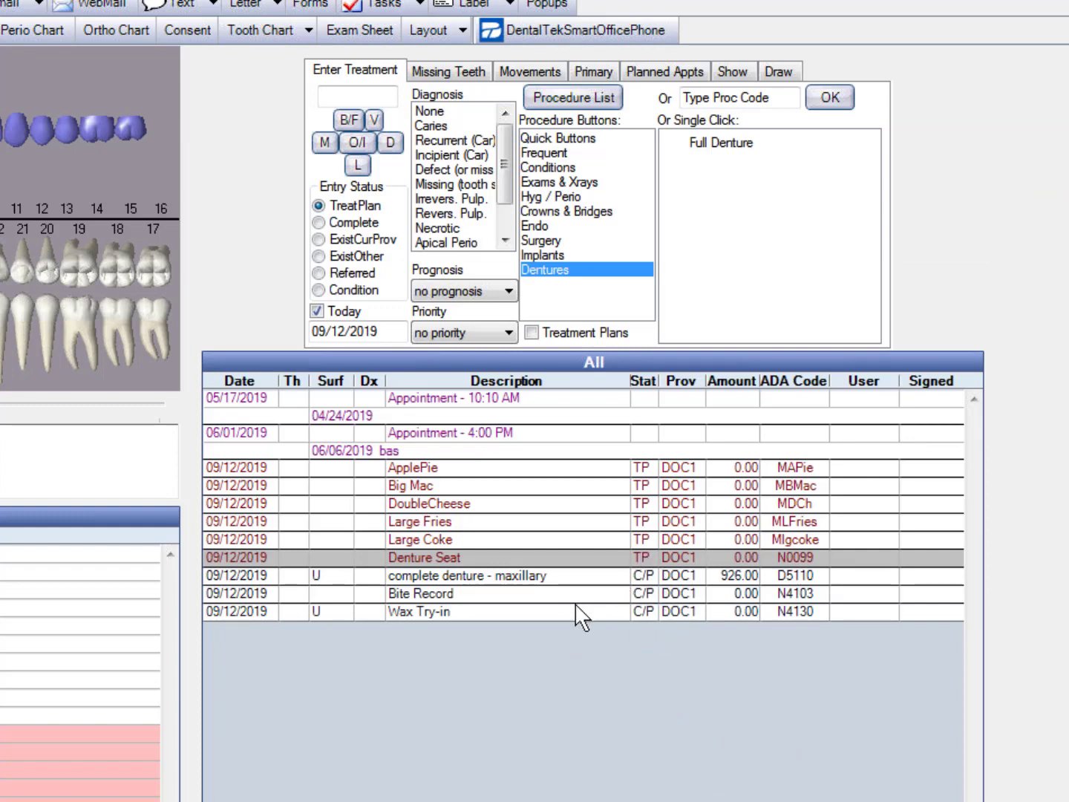
pyautogui.doubleClick(571, 557)
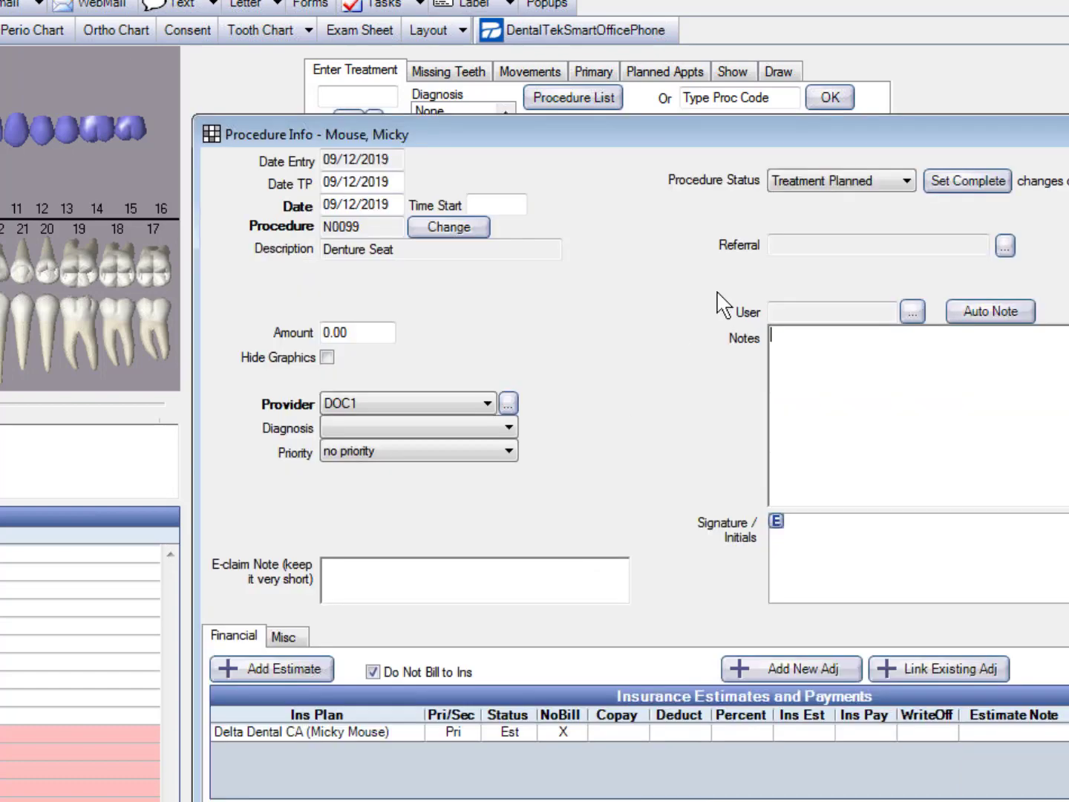
pyautogui.click(948, 177)
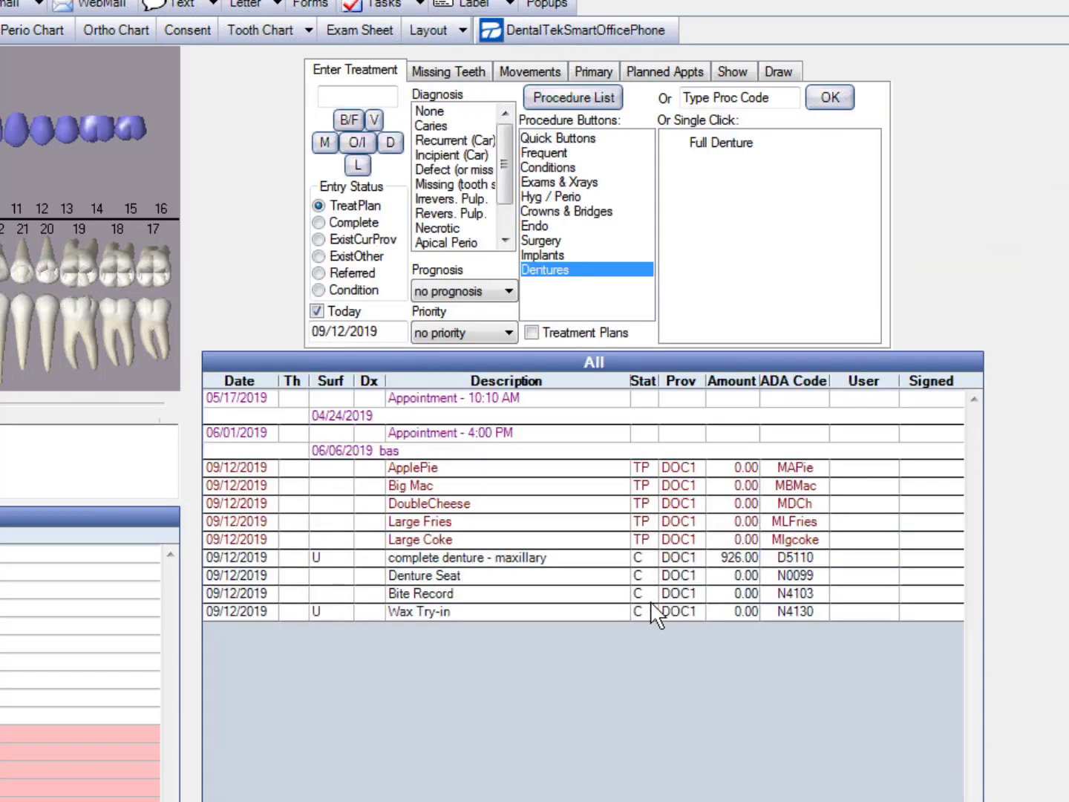